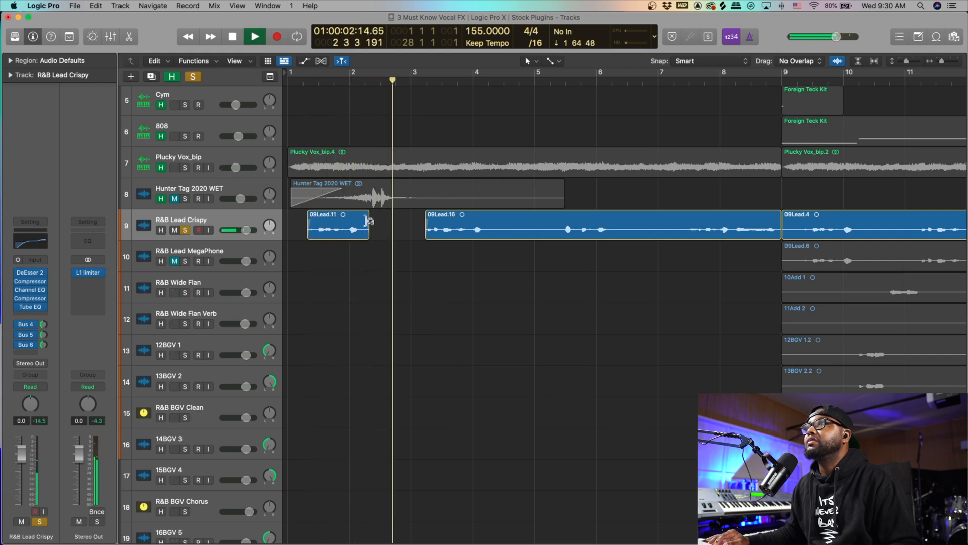
Step: Stop playback and position the playhead at 1 4 4 1, just before the last word of the first lead region
{"action": "key", "text": "space"}
{"action": "left_click", "coordinate": [331, 83]}
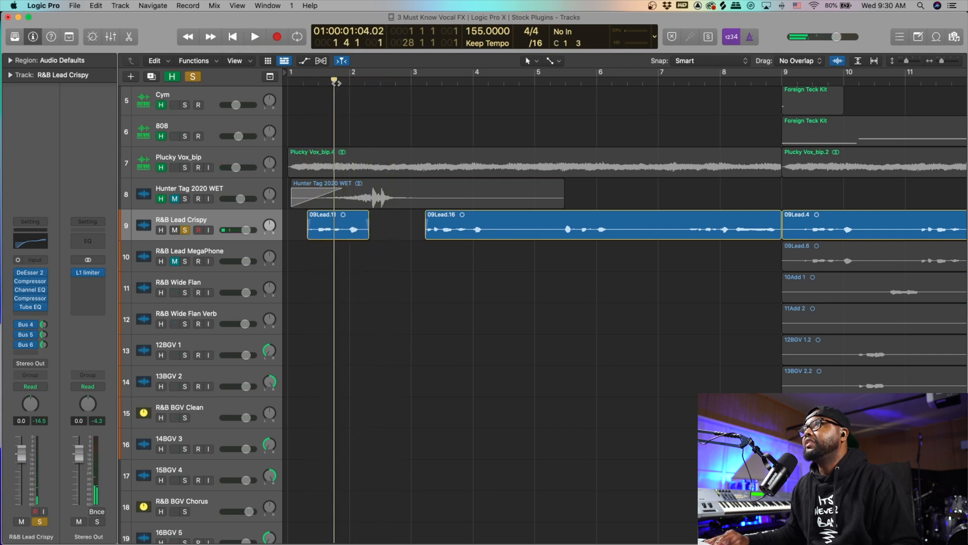
{"action": "left_click_drag", "start_coordinate": [335, 82], "coordinate": [345, 85]}
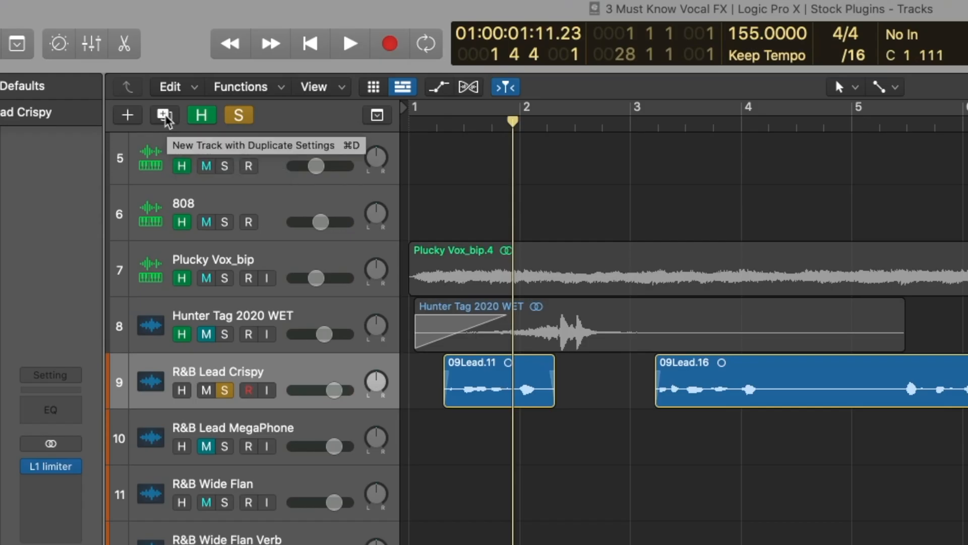
Step: Create a new track with duplicate settings from R&B Lead Crispy and insert a Mono->Stereo Space Designer on it
{"action": "left_click", "coordinate": [151, 78]}
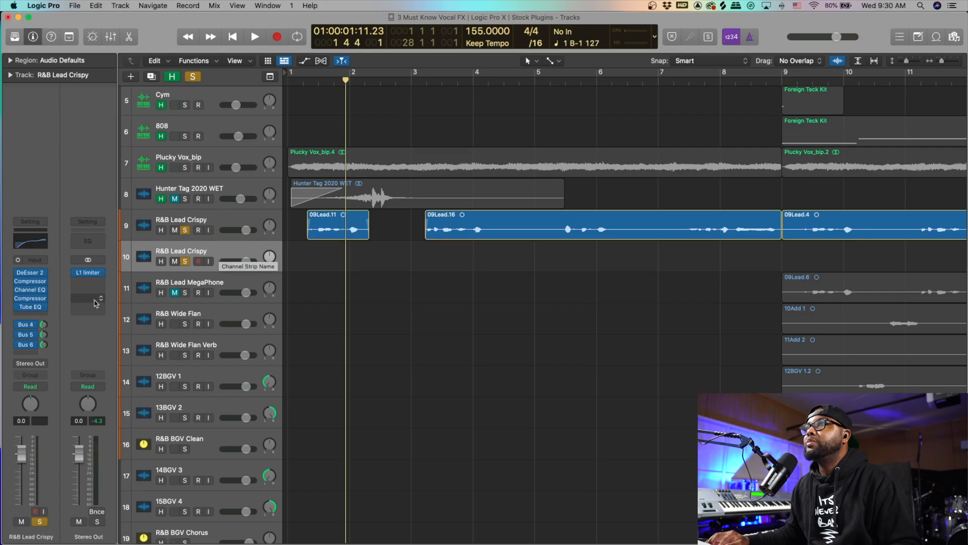
{"action": "left_click", "coordinate": [40, 316]}
{"action": "mouse_move", "coordinate": [75, 446]}
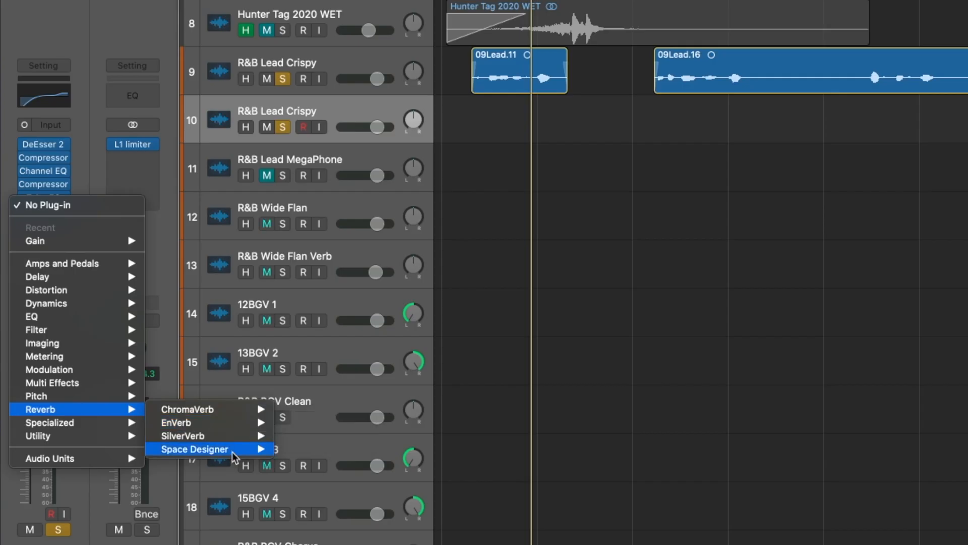
{"action": "mouse_move", "coordinate": [234, 455]}
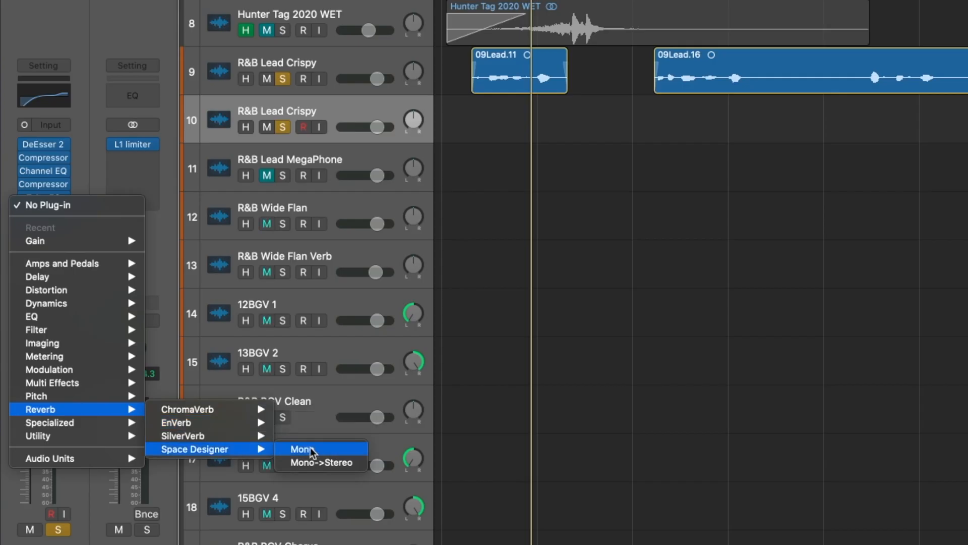
{"action": "left_click", "coordinate": [335, 462]}
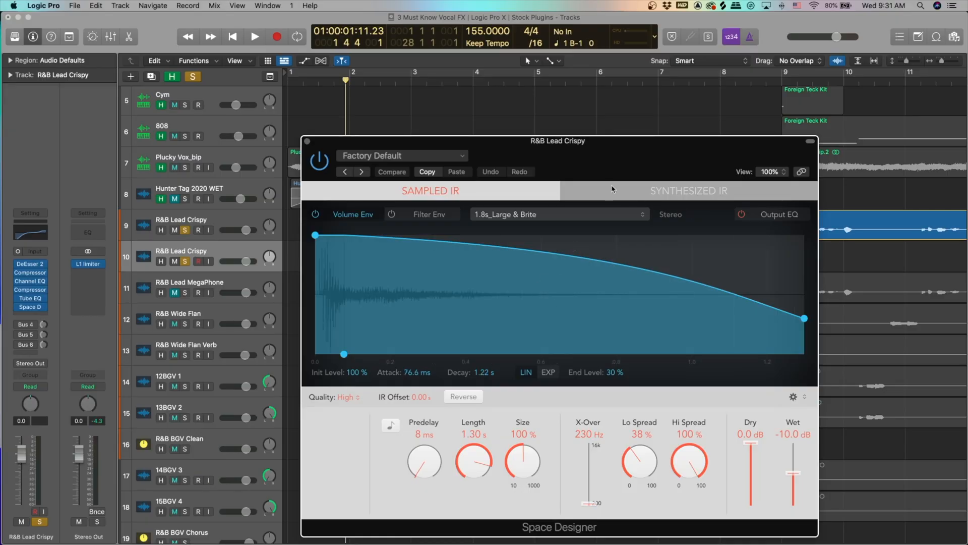
Step: Set Space Designer's wet level to 0.0 dB and pull its dry level down to mute
{"action": "left_click_drag", "start_coordinate": [616, 168], "coordinate": [559, 136]}
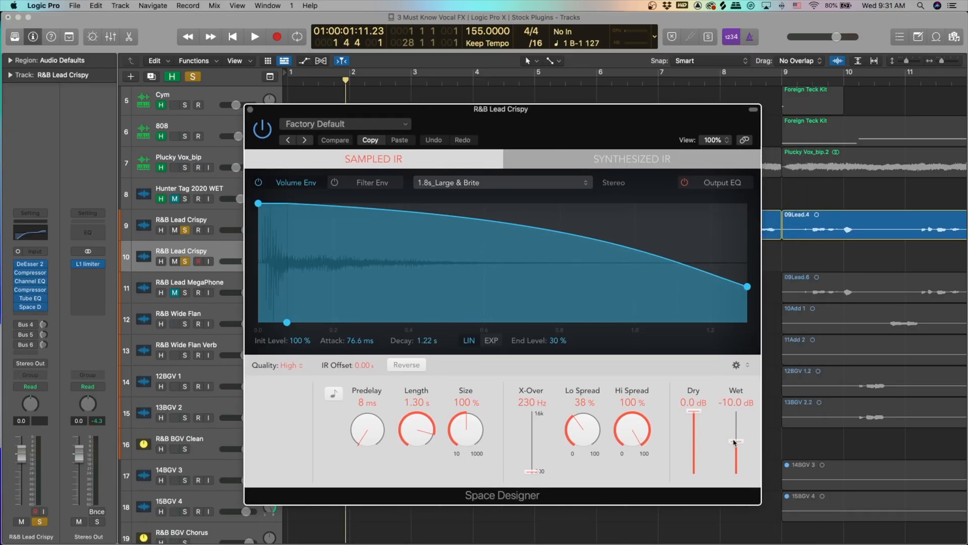
{"action": "left_click_drag", "start_coordinate": [734, 442], "coordinate": [731, 376]}
{"action": "left_click_drag", "start_coordinate": [694, 412], "coordinate": [694, 426]}
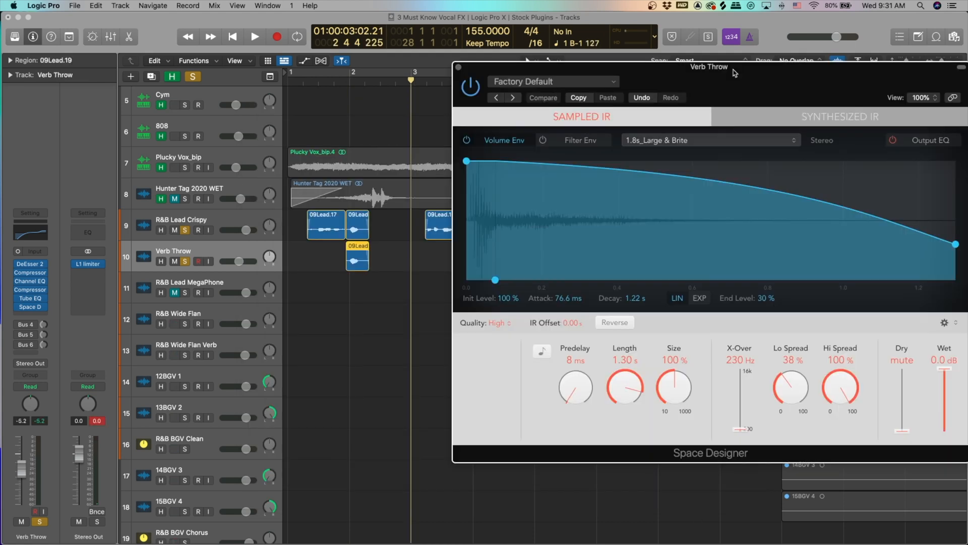
Step: Set Space Designer's size to 320%, its length to 4.15 s and the volume envelope's end level to 57%
{"action": "left_click_drag", "start_coordinate": [736, 75], "coordinate": [695, 68]}
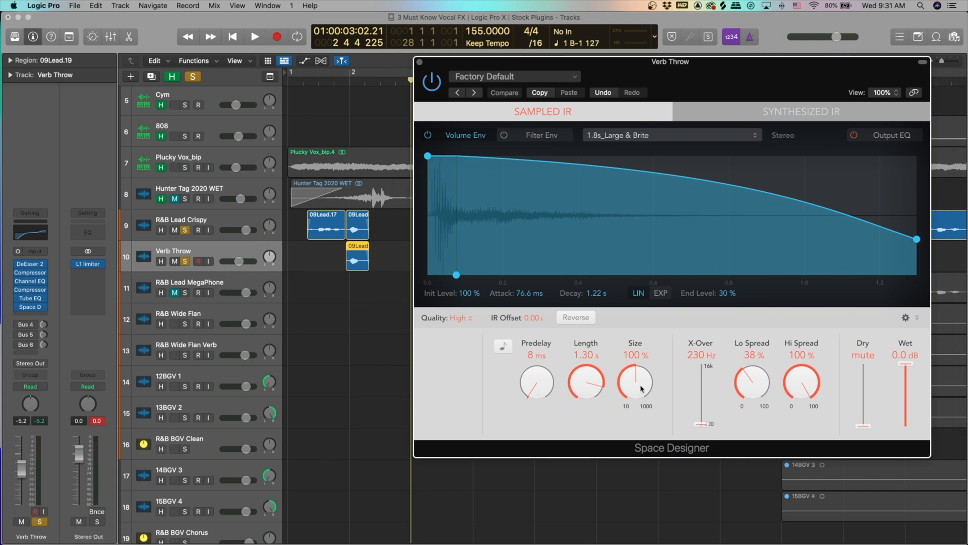
{"action": "mouse_move", "coordinate": [641, 388]}
{"action": "left_mouse_down"}
{"action": "mouse_move", "coordinate": [642, 371]}
{"action": "mouse_move", "coordinate": [634, 381]}
{"action": "left_mouse_up"}
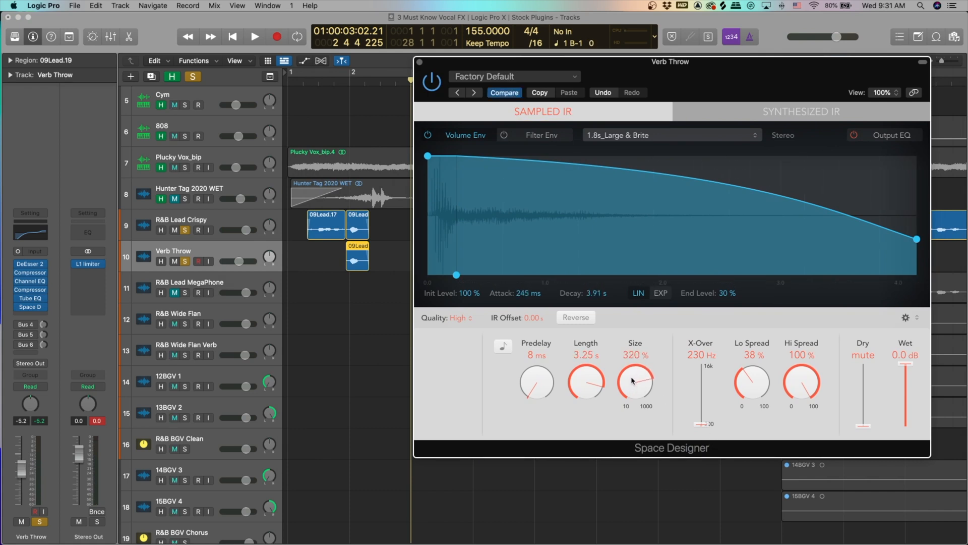
{"action": "left_click_drag", "start_coordinate": [917, 241], "coordinate": [920, 212]}
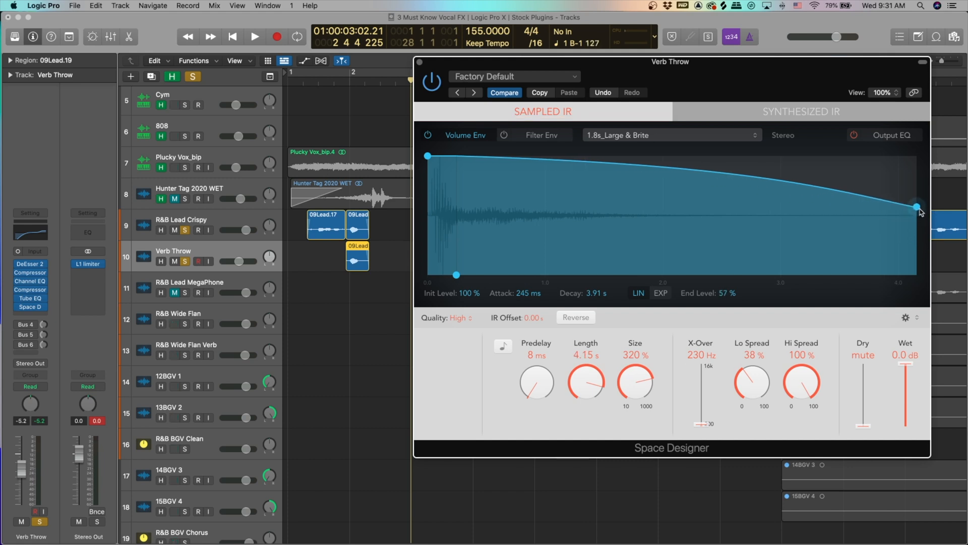
Step: Lower the high-cut filter in Space Designer's output EQ to below 7500 Hz
{"action": "left_click", "coordinate": [893, 135]}
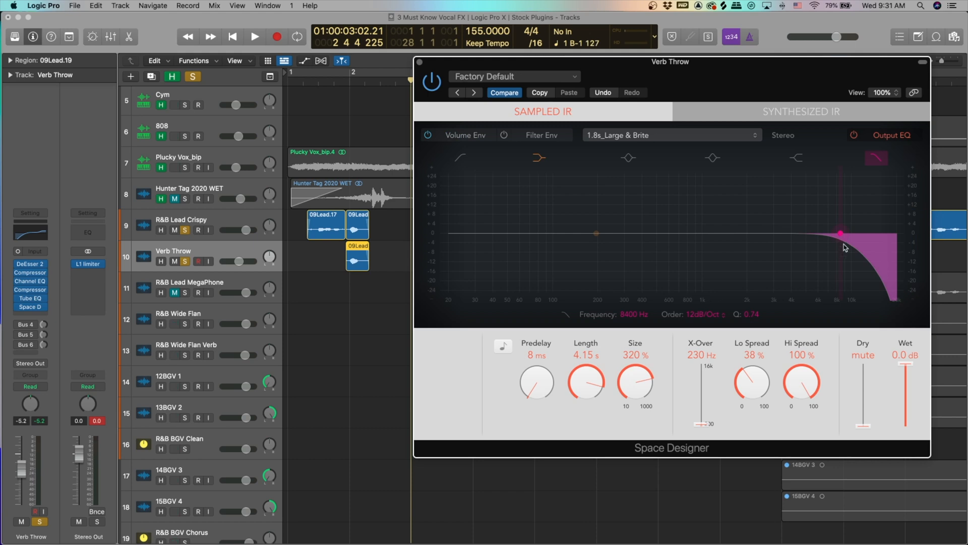
{"action": "left_click_drag", "start_coordinate": [841, 235], "coordinate": [834, 238]}
{"action": "left_click_drag", "start_coordinate": [752, 76], "coordinate": [621, 78]}
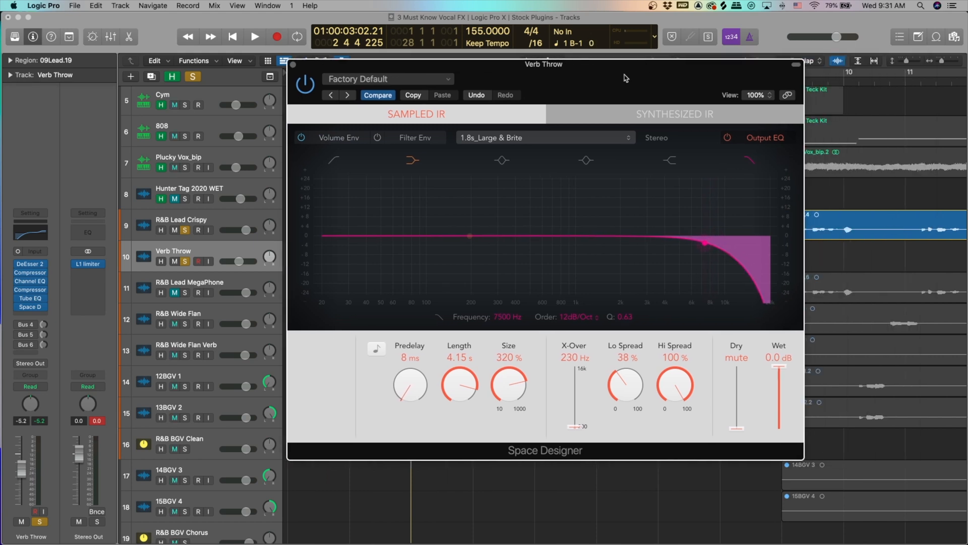
{"action": "left_click_drag", "start_coordinate": [701, 247], "coordinate": [615, 252]}
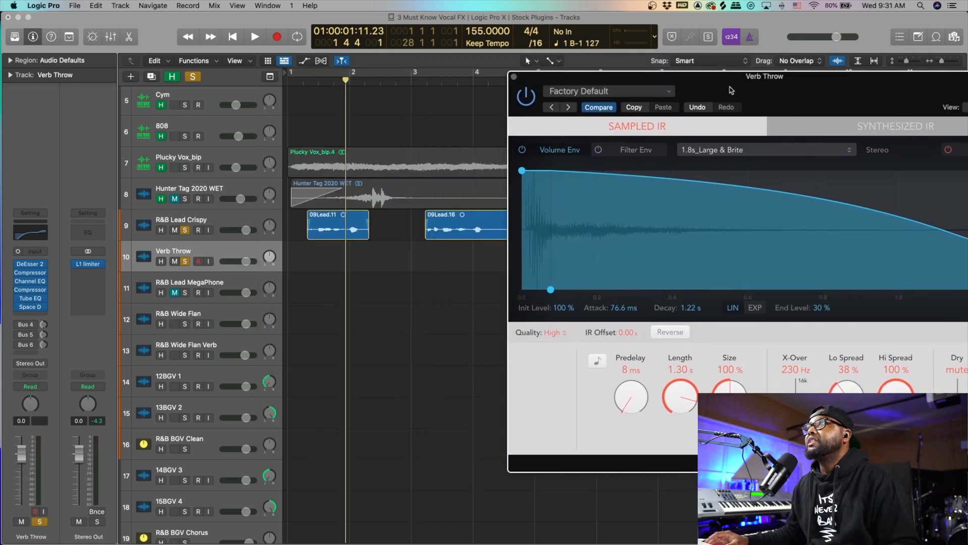
Step: Split the first R&B Lead Crispy region at the playhead and copy its last part onto the Verb Throw track
{"action": "left_click", "coordinate": [331, 231]}
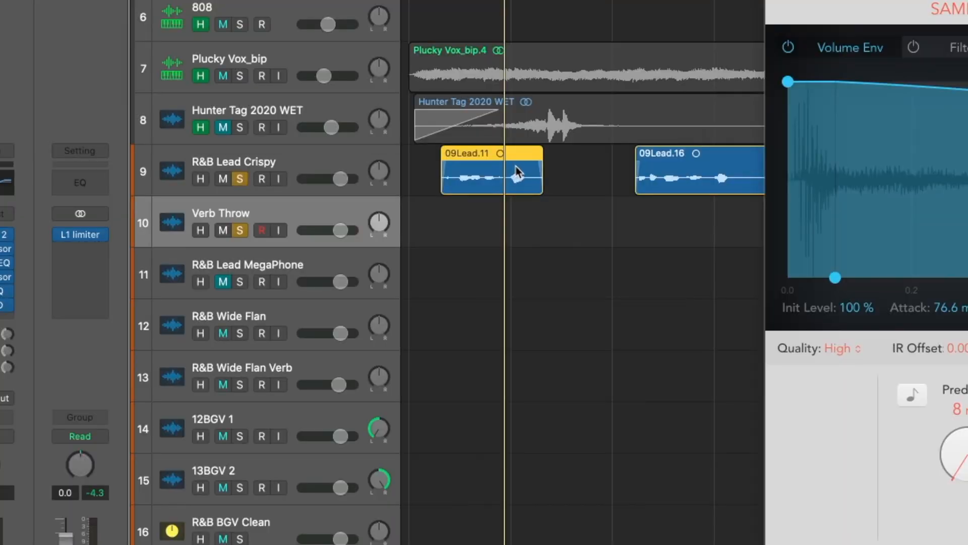
{"action": "key", "text": "super+t"}
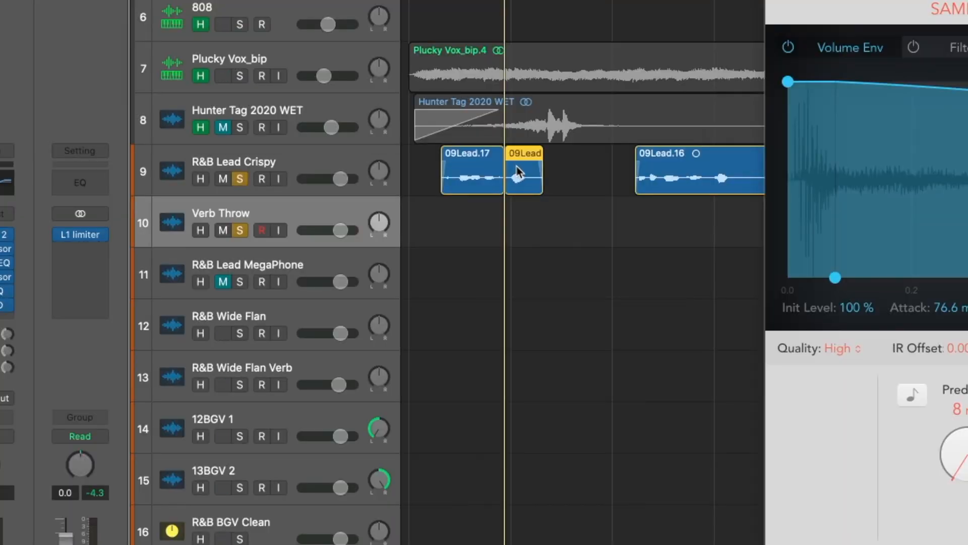
{"action": "left_click_drag", "start_coordinate": [523, 181], "coordinate": [520, 207]}
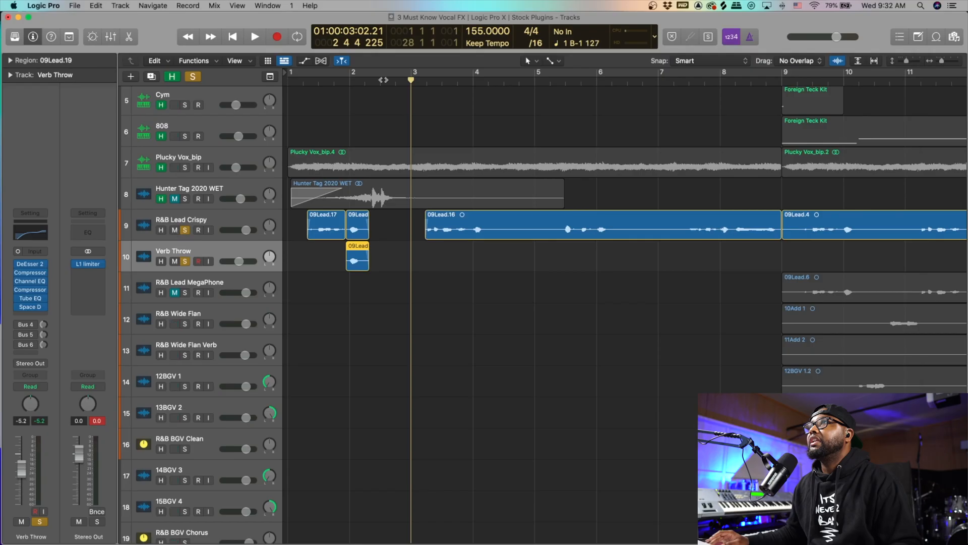
Step: Audition the soloed lead with its reverb throw and turn off solo on R&B Lead Crispy and Verb Throw
{"action": "double_click", "coordinate": [307, 84]}
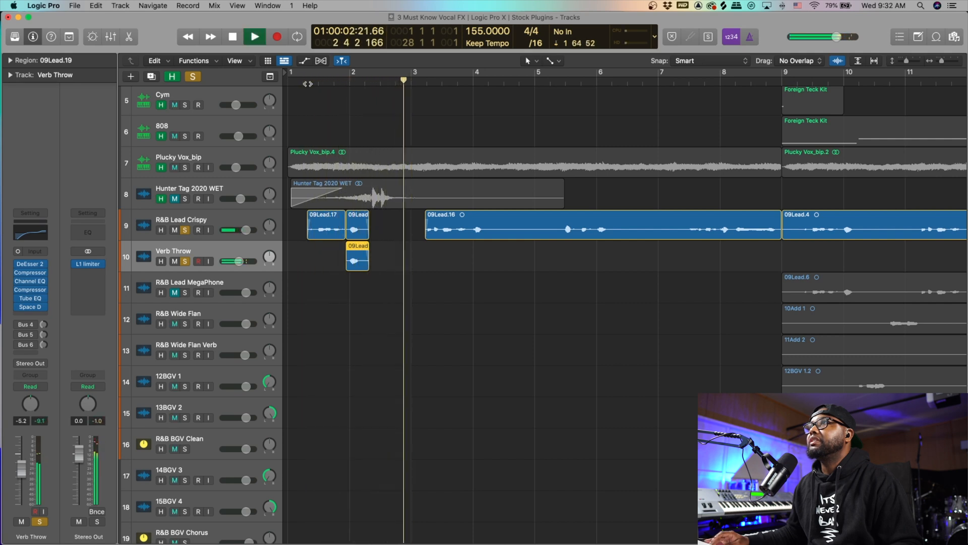
{"action": "key", "text": "space"}
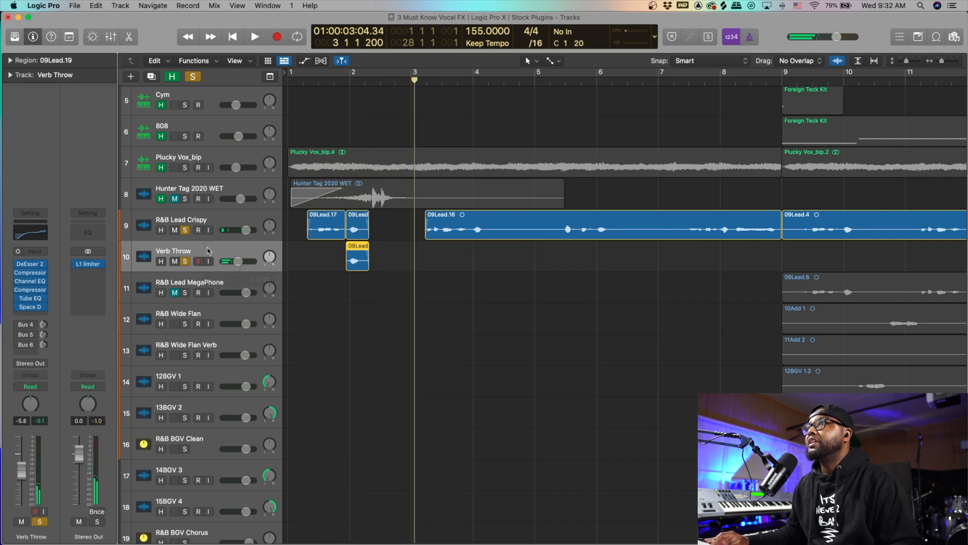
{"action": "left_click", "coordinate": [186, 243]}
{"action": "left_click", "coordinate": [185, 261]}
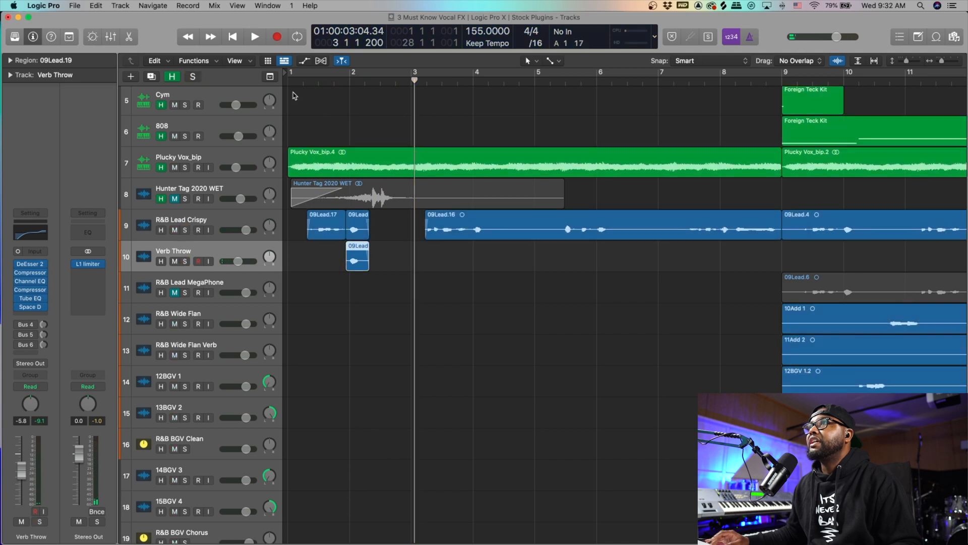
Step: Play the unsoloed mix from the beginning to hear the reverb throw in context
{"action": "left_click", "coordinate": [232, 36]}
{"action": "key", "text": "space"}
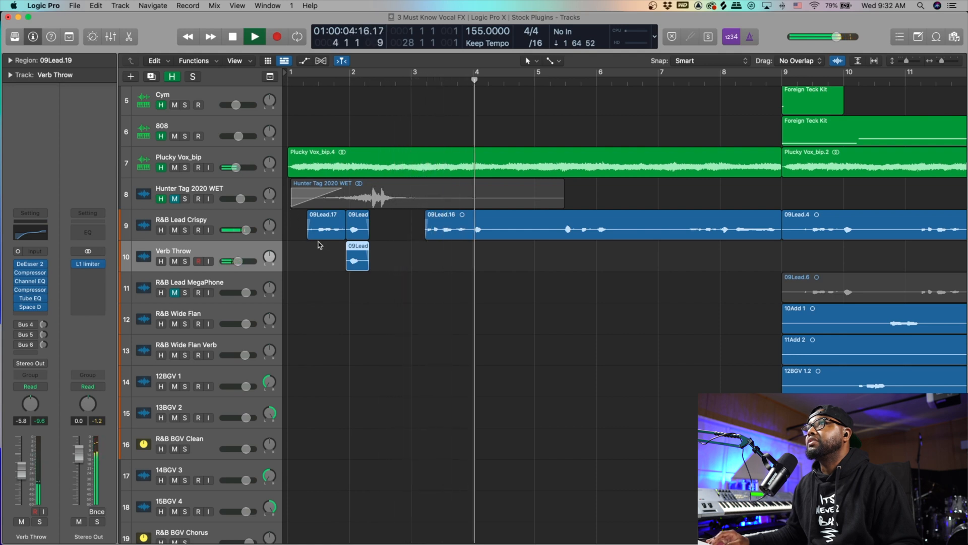
{"action": "key", "text": "space"}
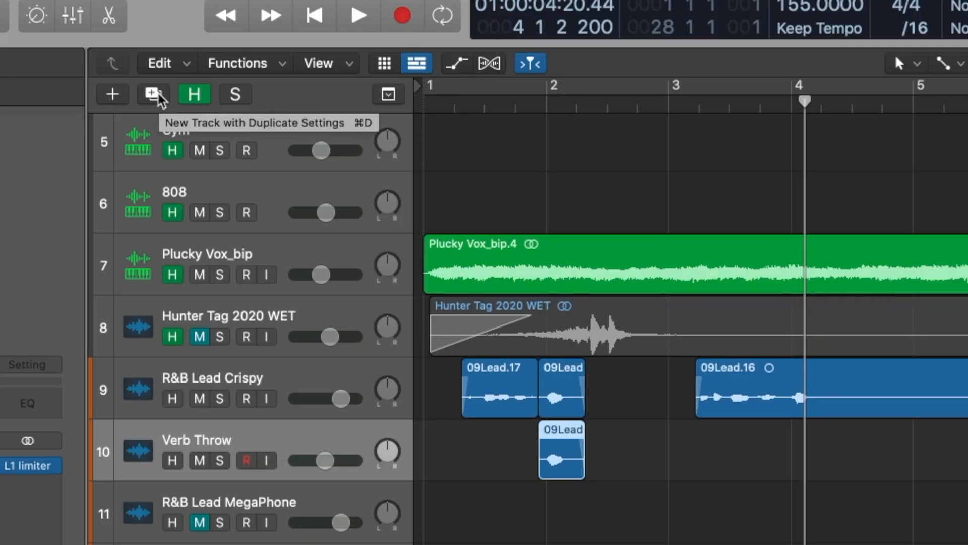
Step: Duplicate the Verb Throw track's settings to a new track and replace its Space Designer with a Mono->Stereo Stereo Delay
{"action": "left_click", "coordinate": [158, 96]}
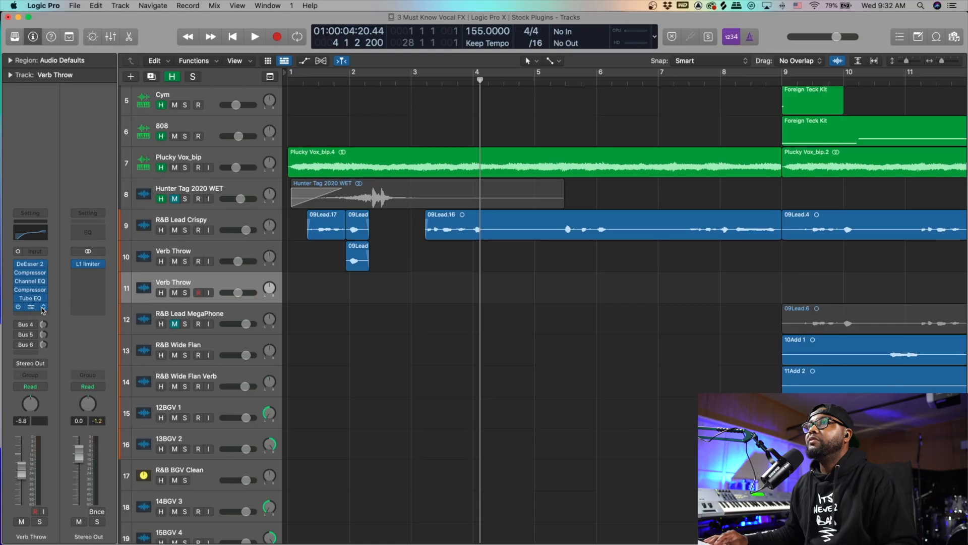
{"action": "left_click", "coordinate": [44, 310]}
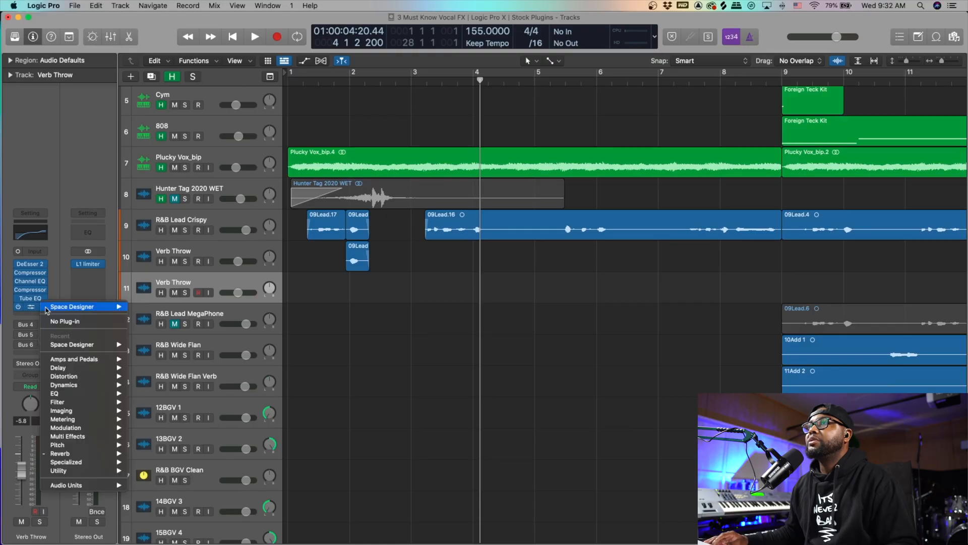
{"action": "mouse_move", "coordinate": [84, 455]}
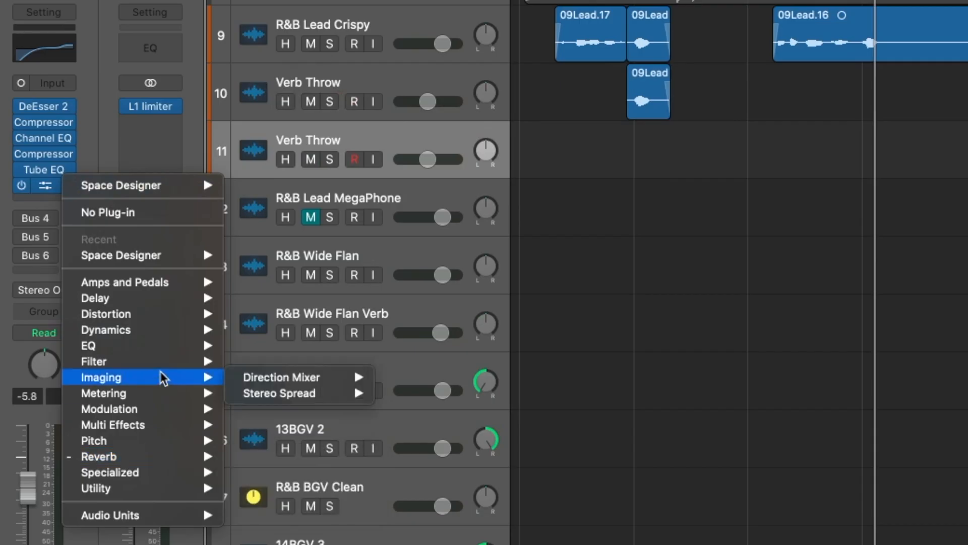
{"action": "mouse_move", "coordinate": [181, 298]}
{"action": "mouse_move", "coordinate": [375, 300]}
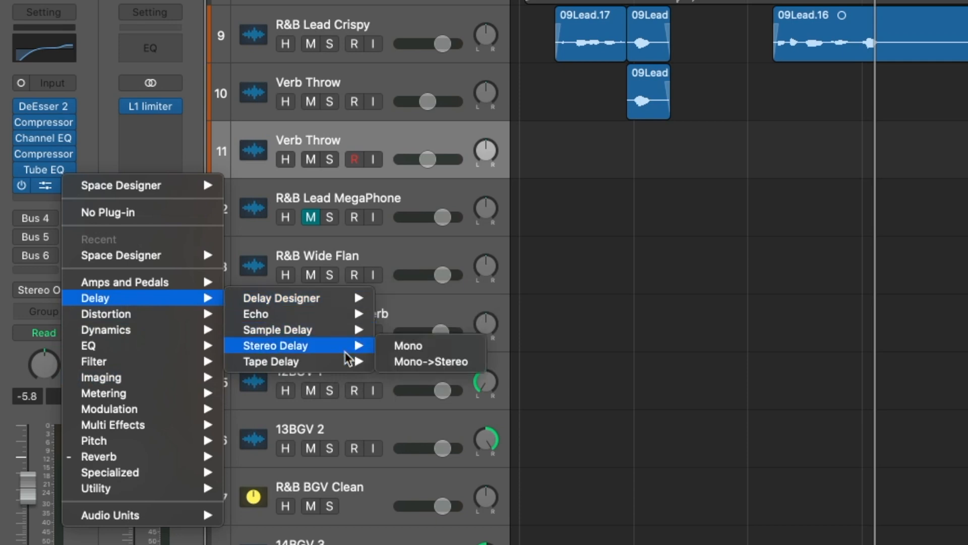
{"action": "mouse_move", "coordinate": [361, 346]}
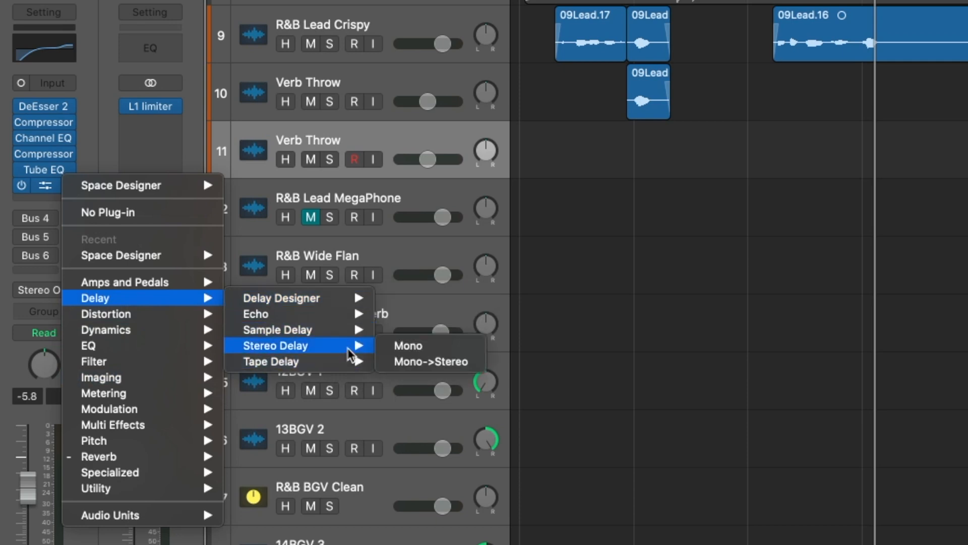
{"action": "left_click", "coordinate": [429, 361]}
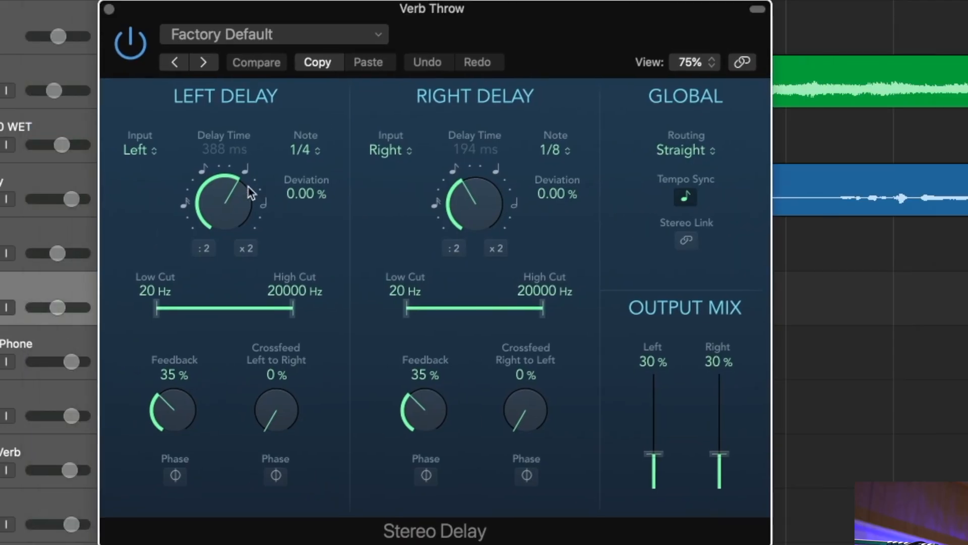
Step: Set the Stereo Delay's note value to 1/4 for both the left and right delays
{"action": "left_click", "coordinate": [318, 152]}
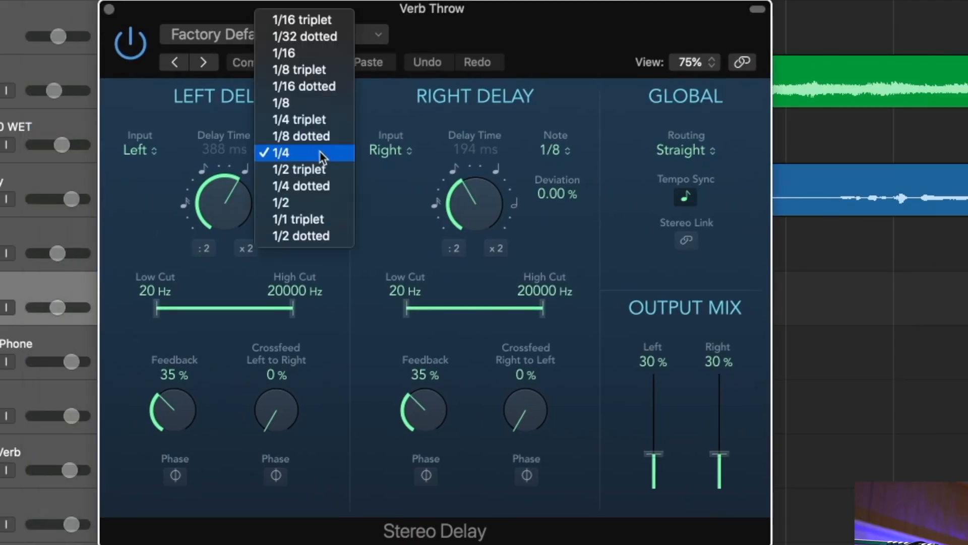
{"action": "left_click", "coordinate": [321, 153]}
{"action": "left_click", "coordinate": [550, 149]}
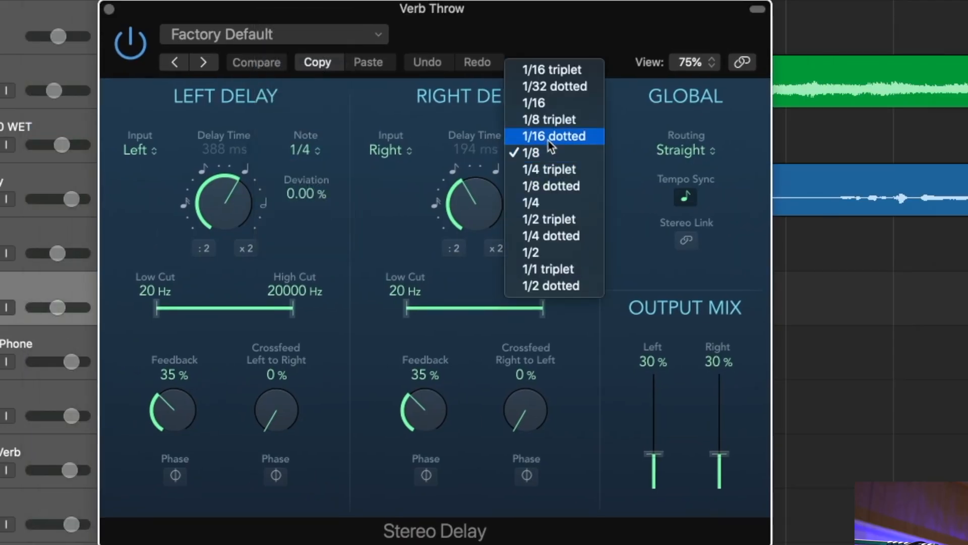
{"action": "left_click", "coordinate": [551, 203]}
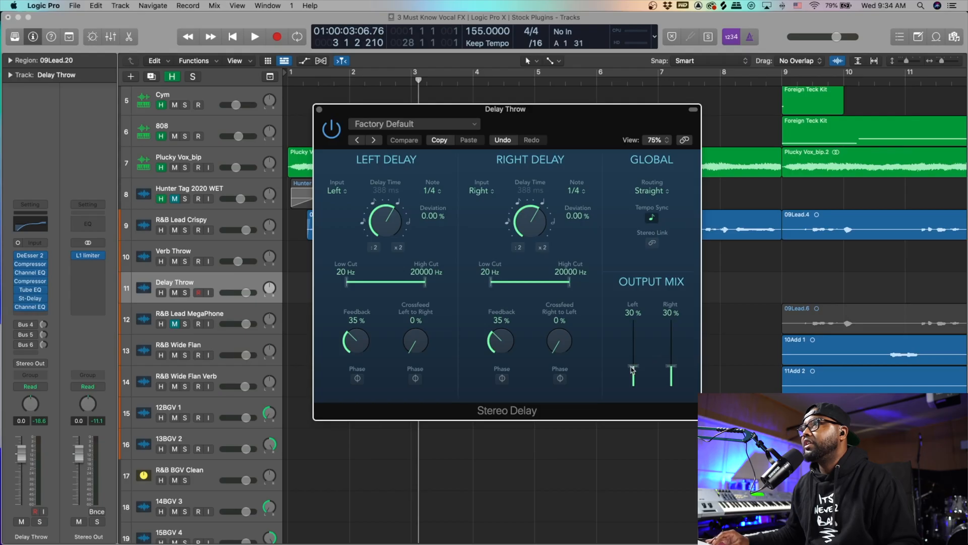
Step: Set the Stereo Delay's left and right output mix to 100% and adjust the right delay's feedback
{"action": "left_click_drag", "start_coordinate": [635, 368], "coordinate": [640, 264]}
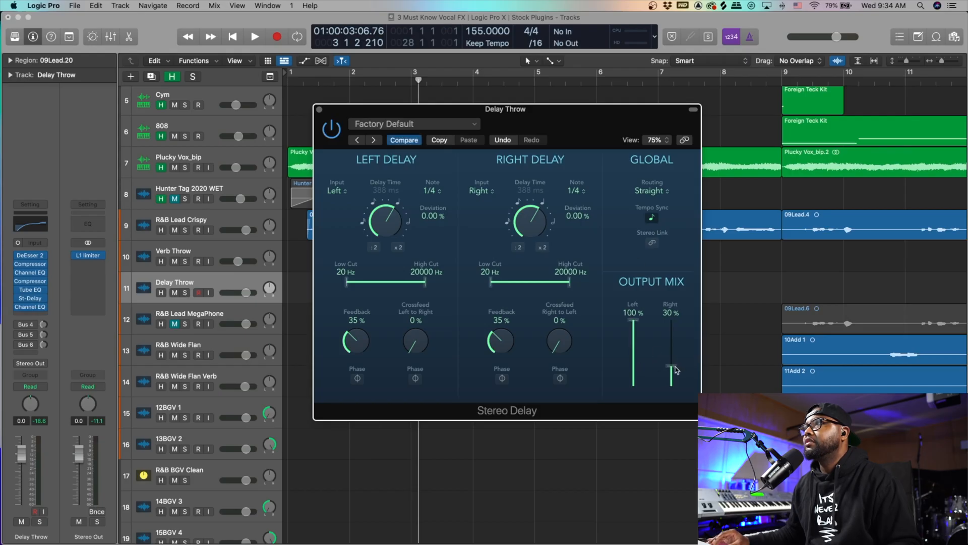
{"action": "left_click_drag", "start_coordinate": [675, 368], "coordinate": [662, 234]}
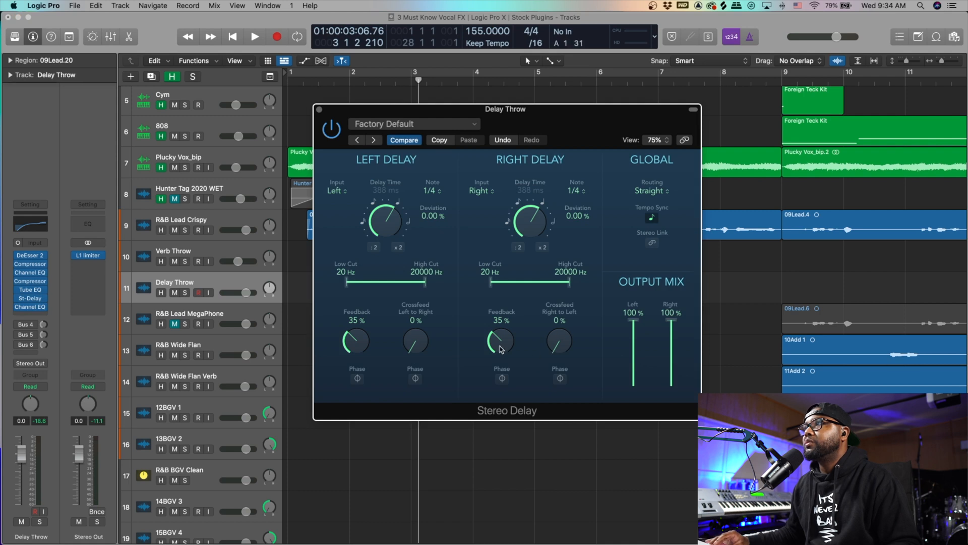
{"action": "left_click_drag", "start_coordinate": [500, 348], "coordinate": [502, 341]}
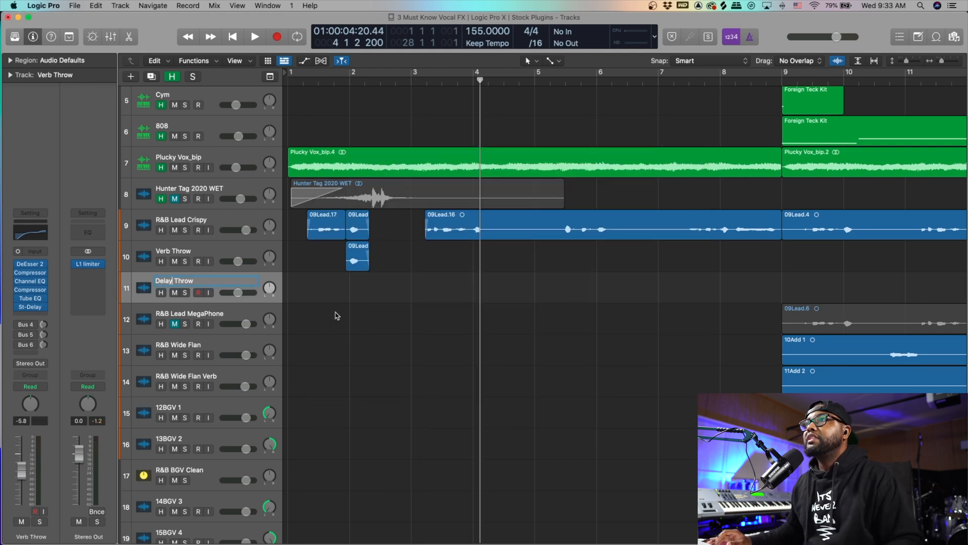
Step: Rename the duplicated throw track as Delay Throw
{"action": "key", "text": "Return"}
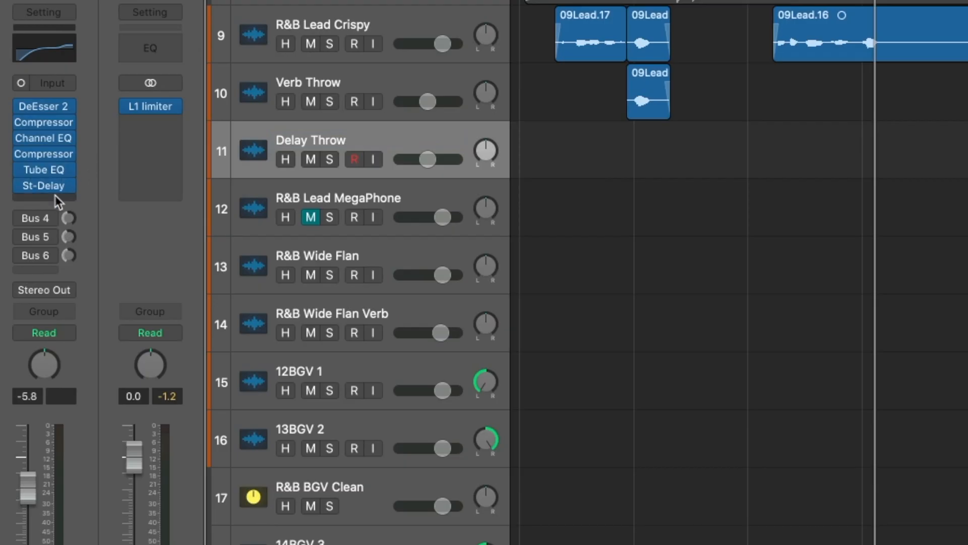
Step: Insert a Channel EQ after the Stereo Delay on the Delay Throw track
{"action": "left_click", "coordinate": [56, 195]}
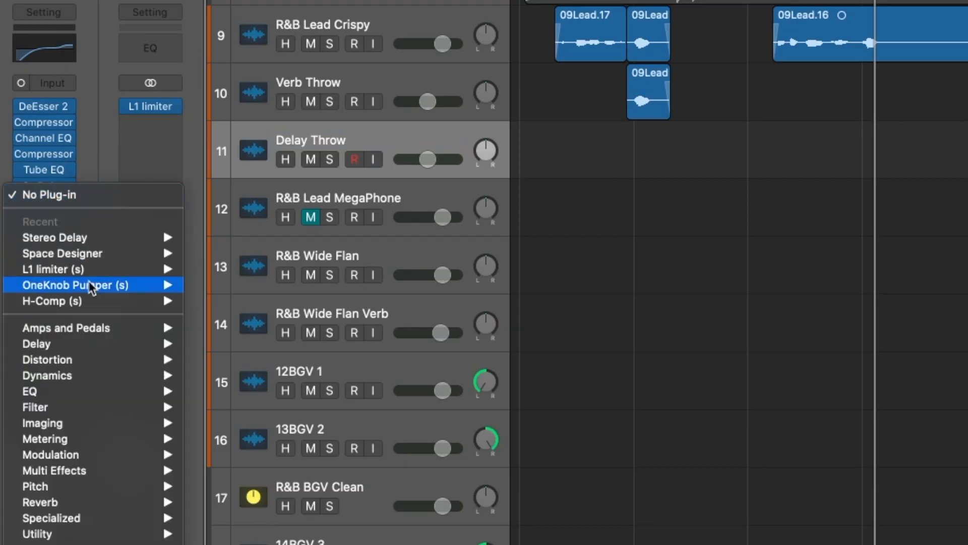
{"action": "mouse_move", "coordinate": [95, 302]}
{"action": "mouse_move", "coordinate": [162, 393]}
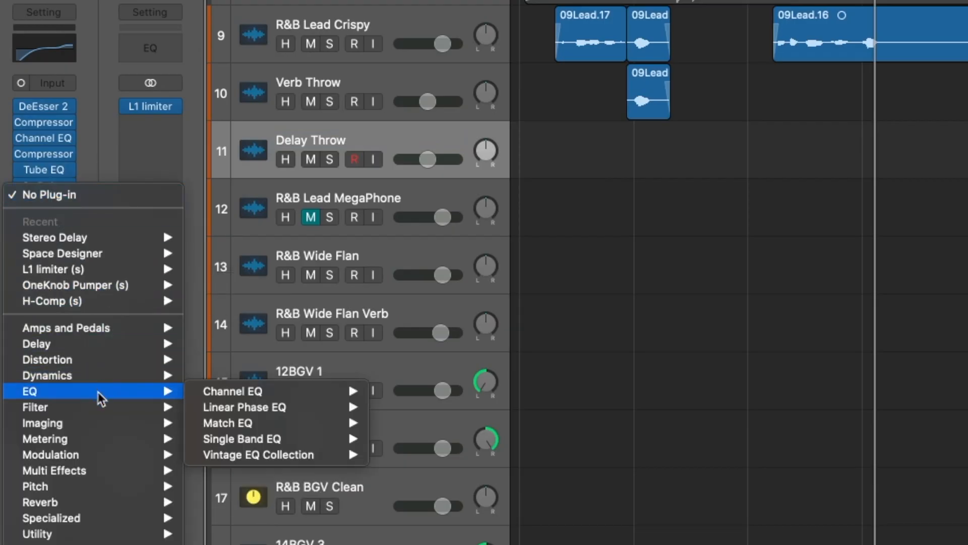
{"action": "mouse_move", "coordinate": [219, 394]}
{"action": "left_click", "coordinate": [403, 392]}
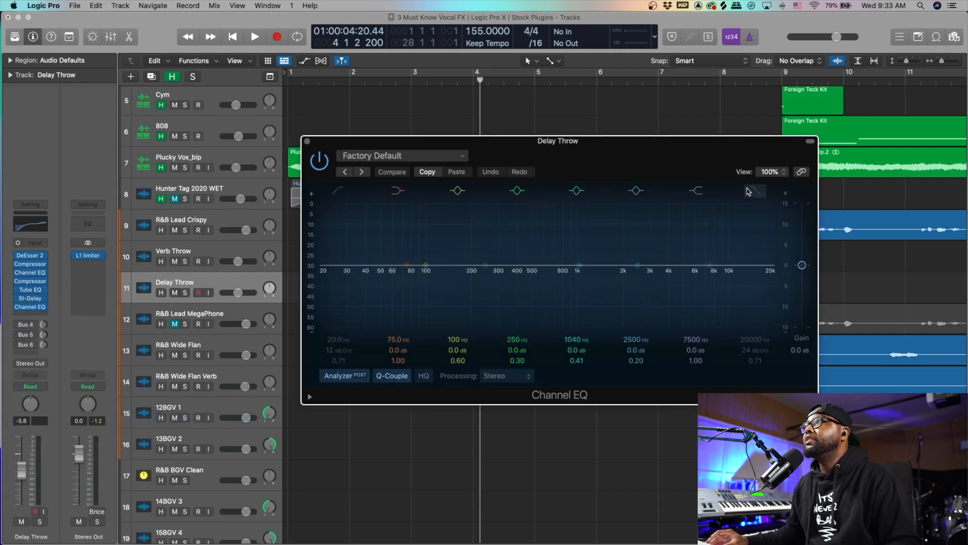
Step: Enable the Channel EQ's high-cut filter at 1390 Hz and low-cut filter at about 250 Hz
{"action": "left_click", "coordinate": [754, 192]}
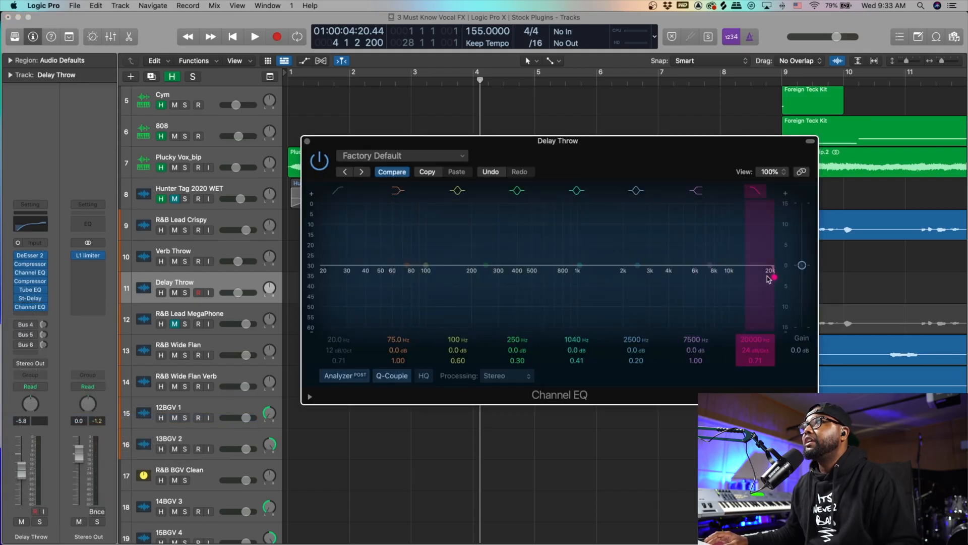
{"action": "left_click_drag", "start_coordinate": [768, 279], "coordinate": [606, 294]}
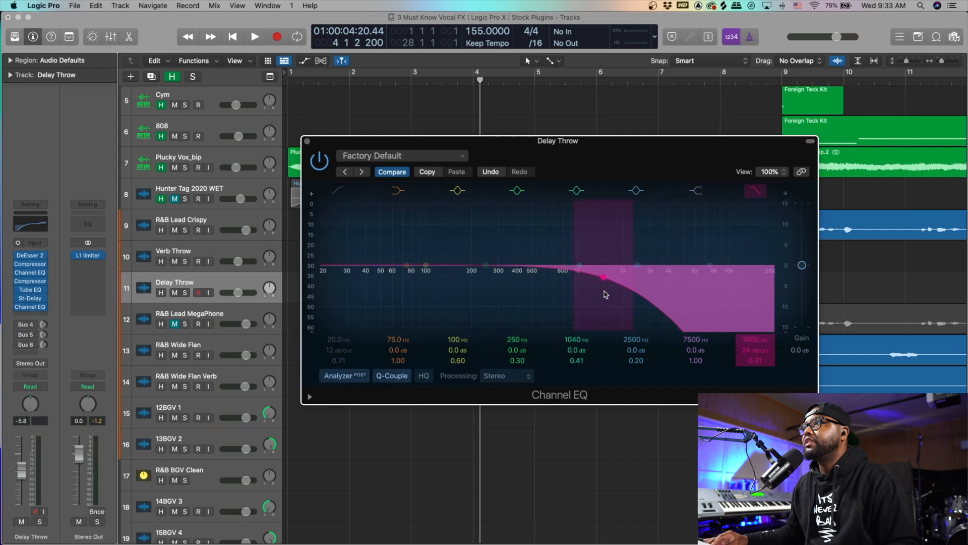
{"action": "left_click", "coordinate": [337, 192]}
{"action": "left_click_drag", "start_coordinate": [339, 286], "coordinate": [492, 330]}
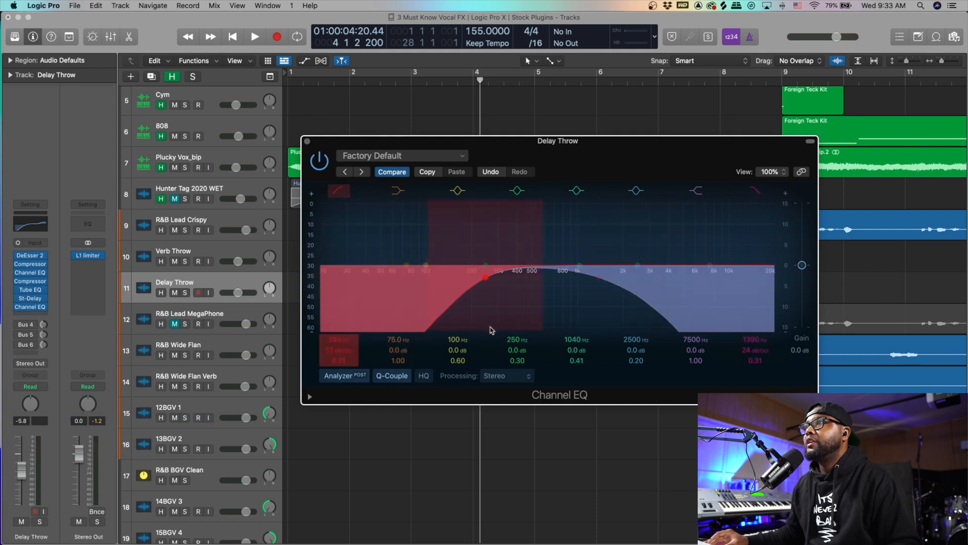
{"action": "left_click", "coordinate": [307, 141]}
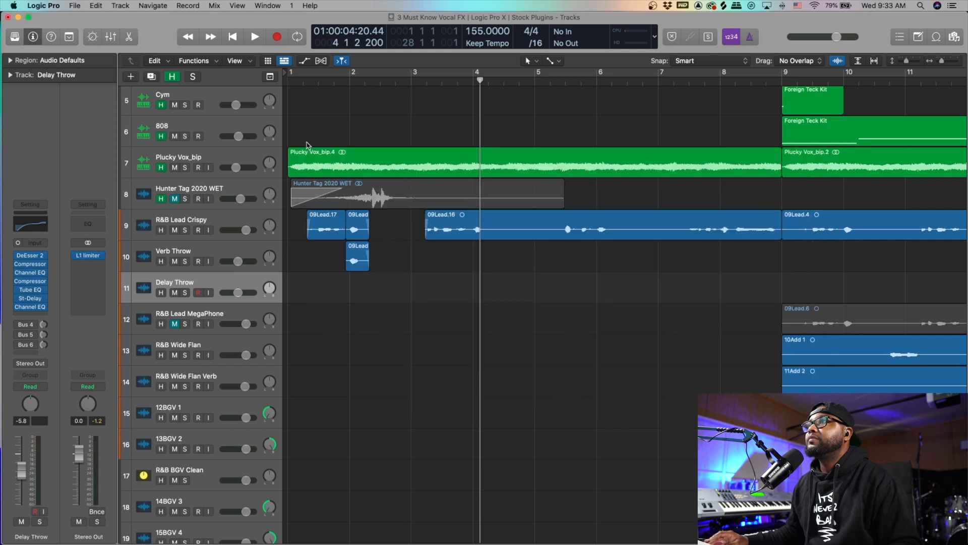
Step: Copy the Verb Throw region down to the Delay Throw track at the same position and mute the Verb Throw region
{"action": "left_click_drag", "start_coordinate": [358, 265], "coordinate": [357, 287]}
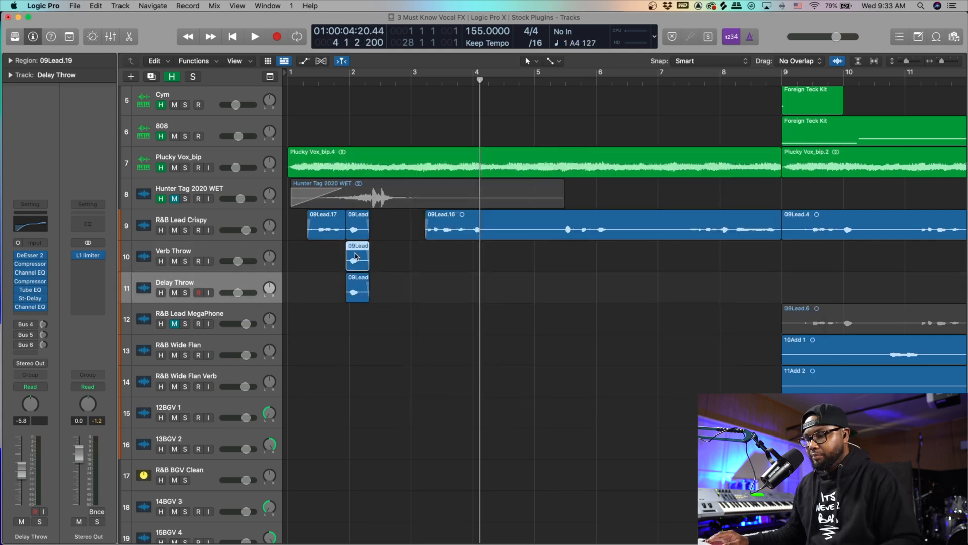
{"action": "key", "text": "ctrl+m"}
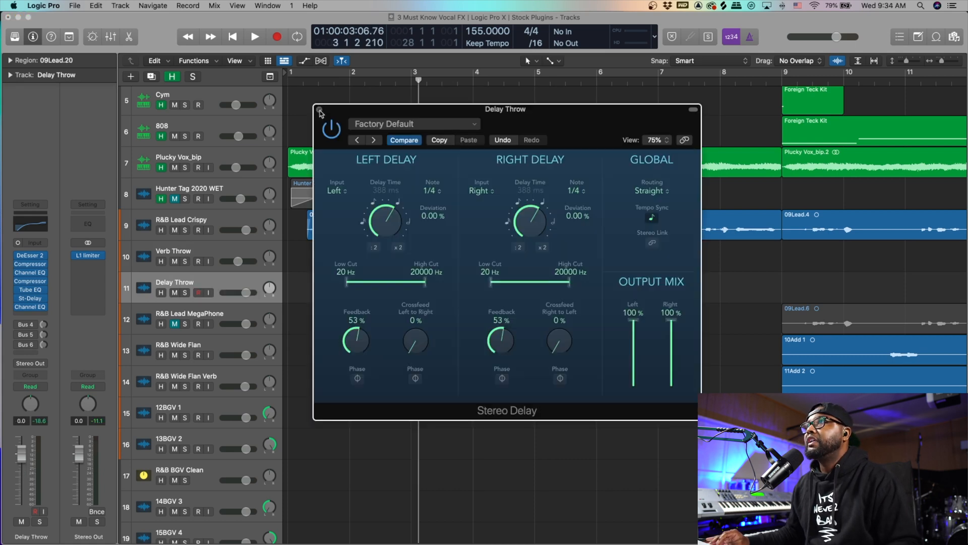
Step: Close the Stereo Delay window and play the mix from the beginning to hear the delay throw
{"action": "left_click", "coordinate": [322, 109]}
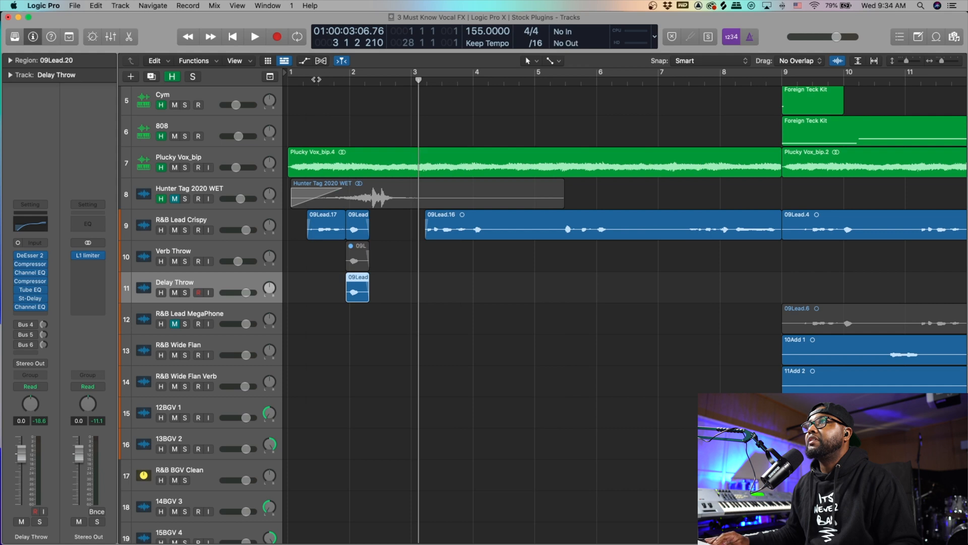
{"action": "key", "text": "space"}
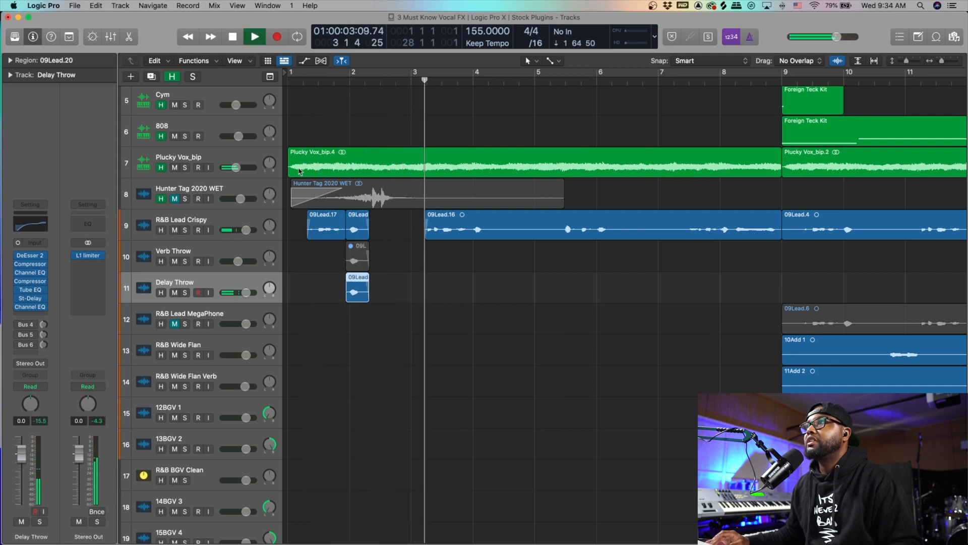
{"action": "key", "text": "space"}
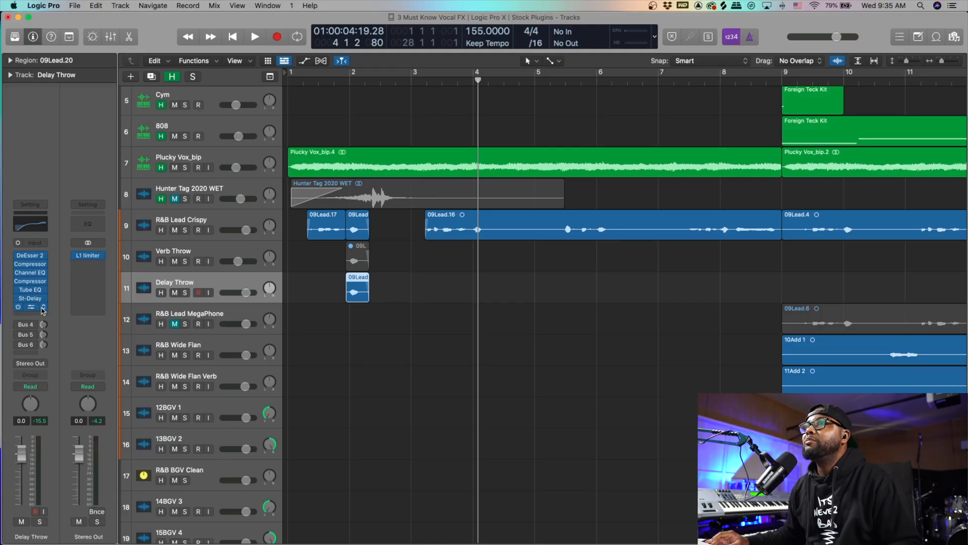
Step: Insert a stereo Spreader after the Channel EQ on the Delay Throw track and move its window clear of the throw region
{"action": "left_click", "coordinate": [31, 314]}
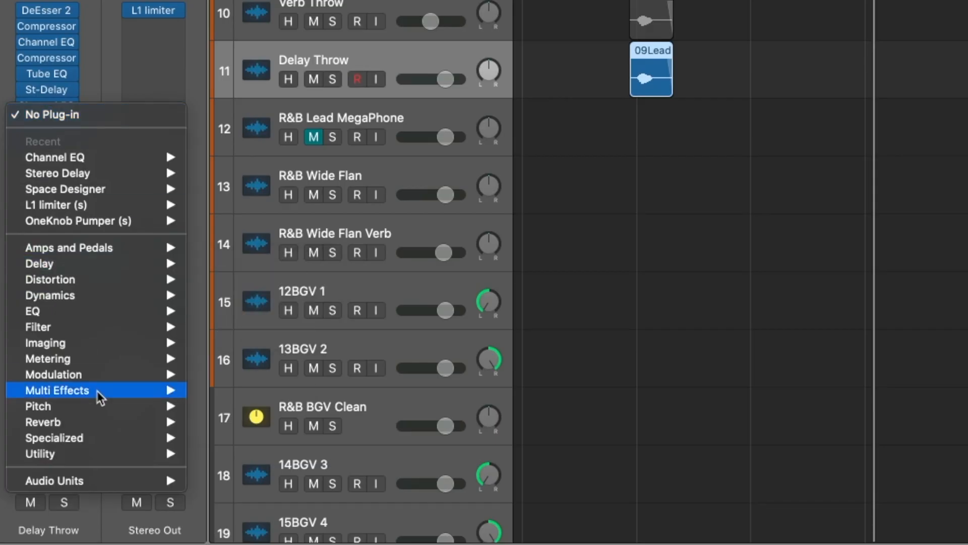
{"action": "mouse_move", "coordinate": [59, 479]}
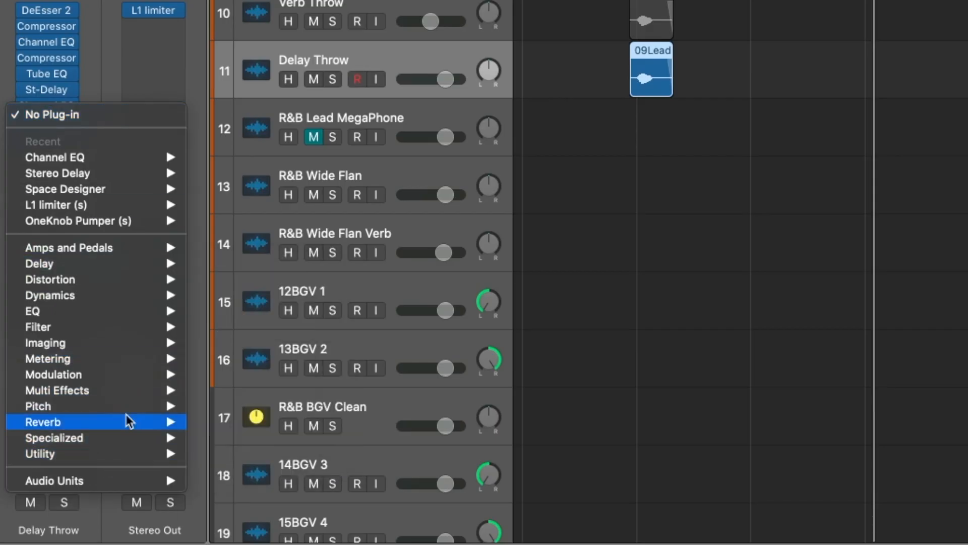
{"action": "mouse_move", "coordinate": [141, 373]}
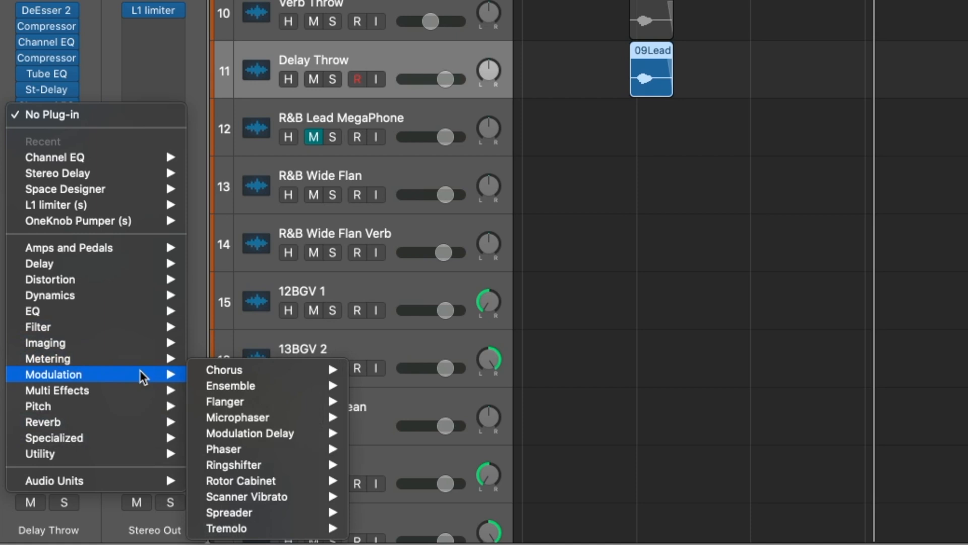
{"action": "mouse_move", "coordinate": [283, 512]}
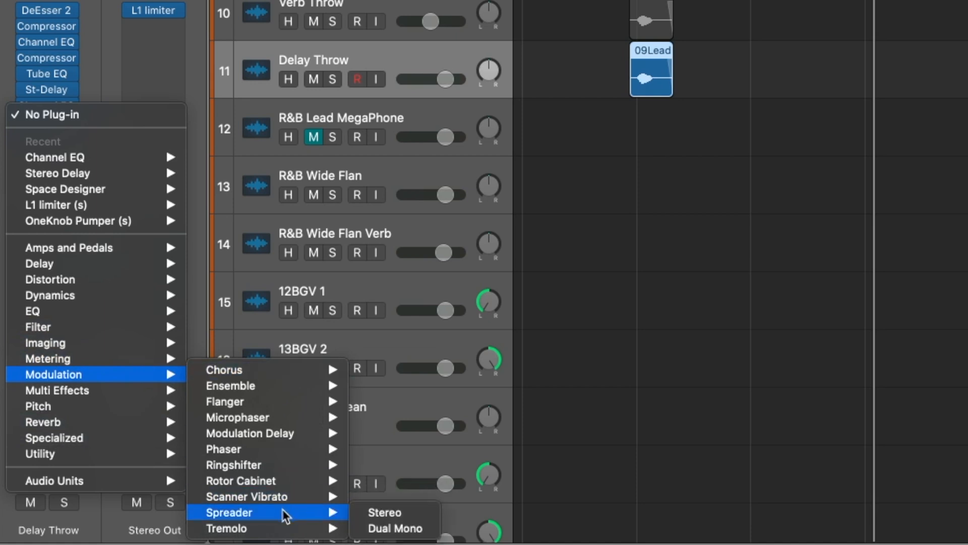
{"action": "left_click", "coordinate": [389, 513]}
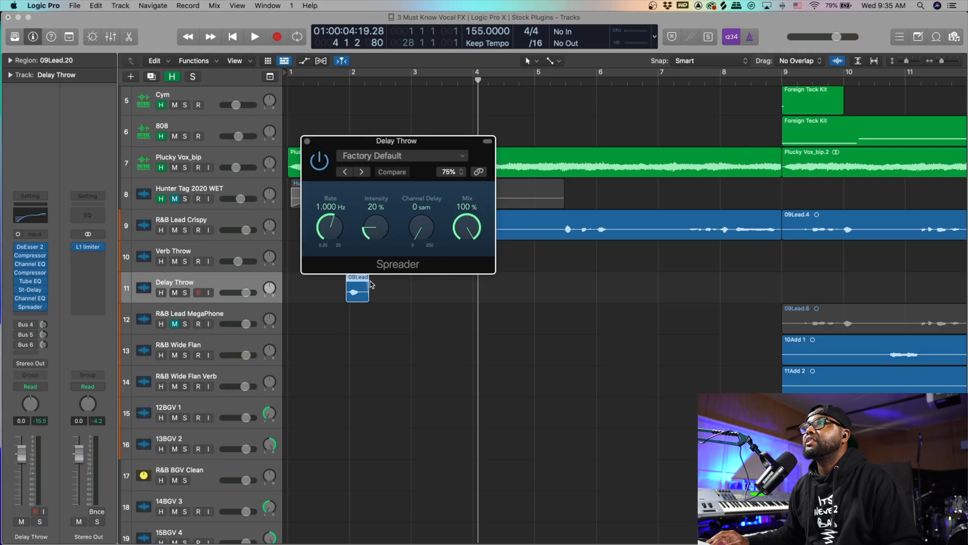
{"action": "left_click_drag", "start_coordinate": [396, 143], "coordinate": [600, 143]}
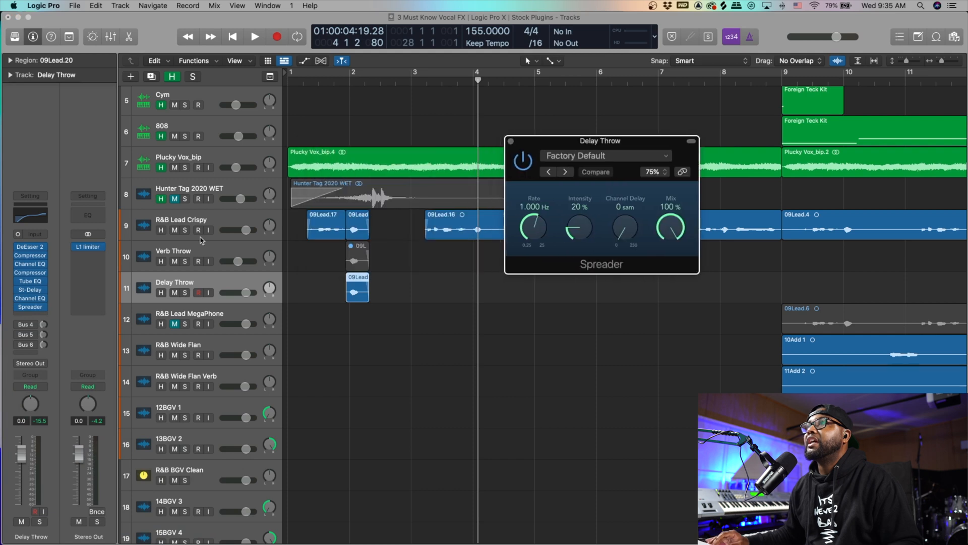
Step: Solo the Delay Throw track and play it from just before bar 2 to hear the Spreader
{"action": "left_click", "coordinate": [185, 293]}
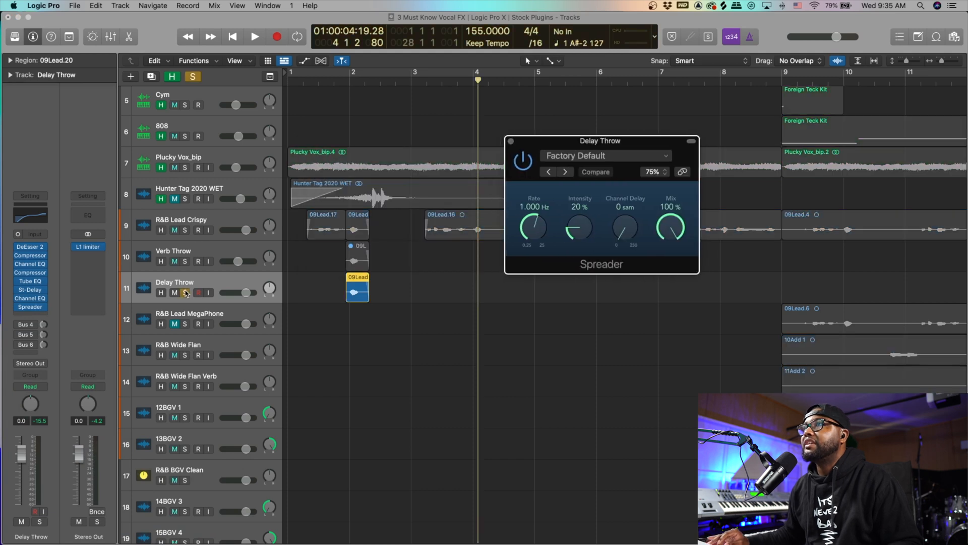
{"action": "left_click", "coordinate": [340, 80]}
{"action": "key", "text": "space"}
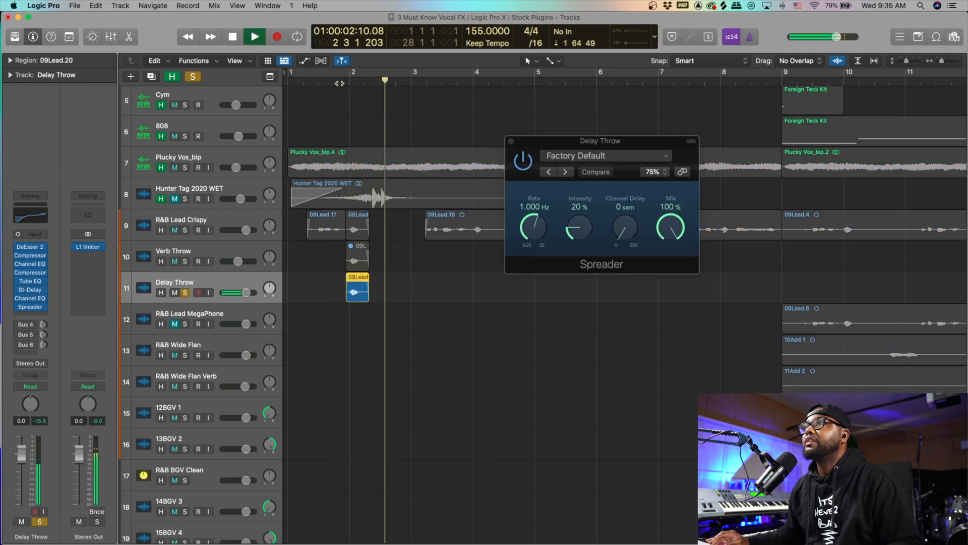
{"action": "key", "text": "space"}
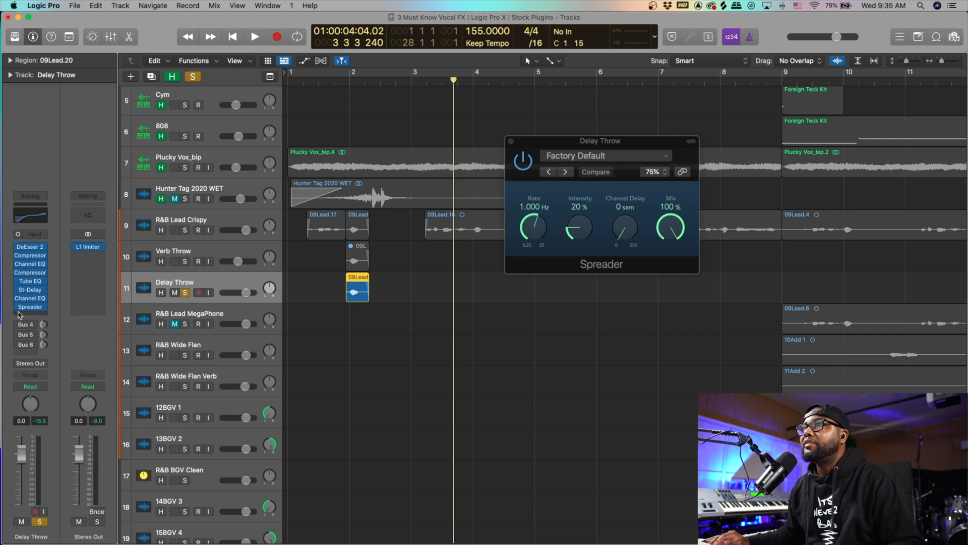
Step: Insert a stereo Flanger after the Spreader on the Delay Throw track and set its mix to 58%
{"action": "left_click", "coordinate": [31, 315]}
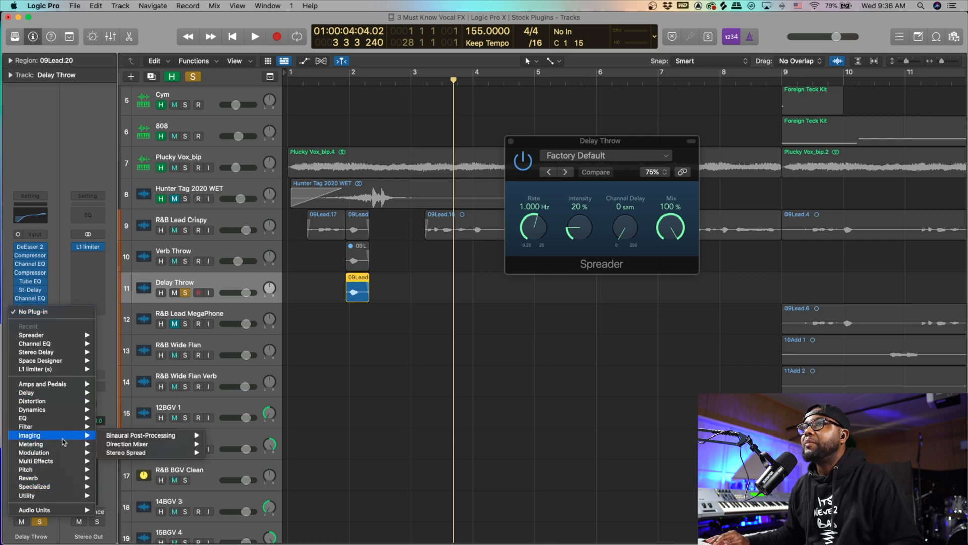
{"action": "mouse_move", "coordinate": [62, 454]}
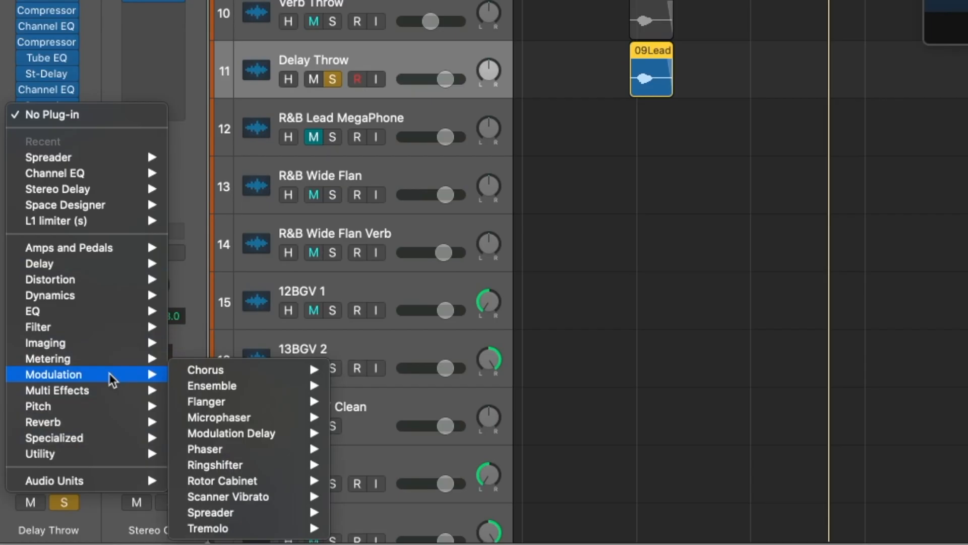
{"action": "mouse_move", "coordinate": [141, 467]}
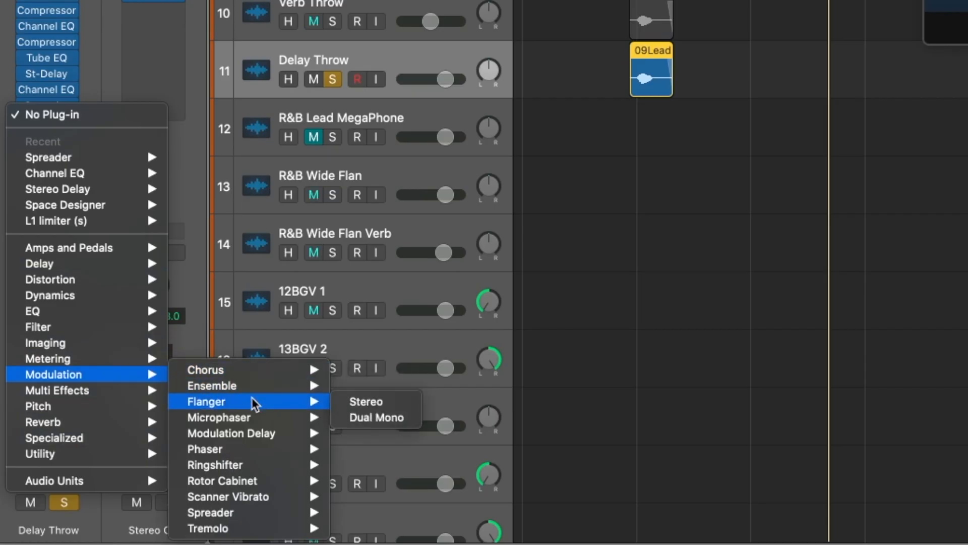
{"action": "left_click", "coordinate": [372, 402]}
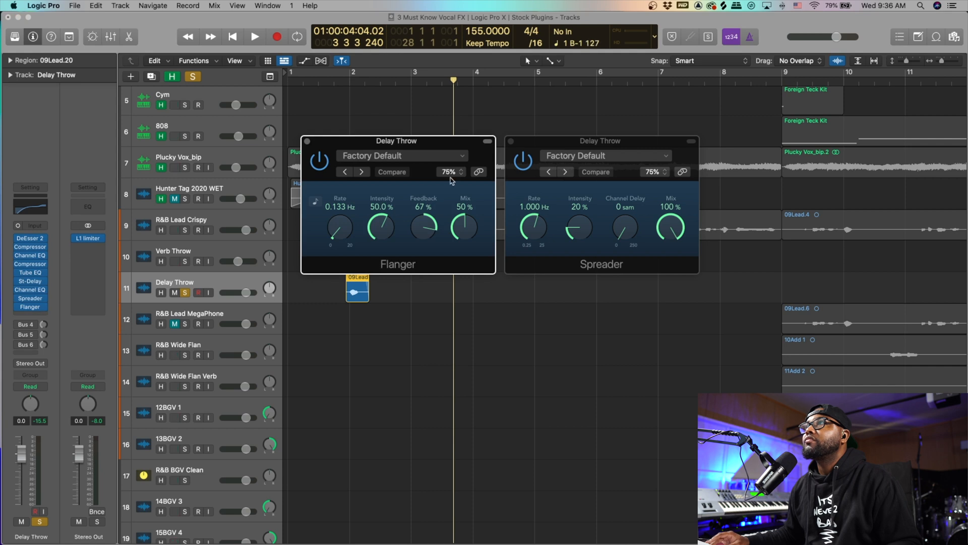
{"action": "left_click_drag", "start_coordinate": [464, 220], "coordinate": [463, 216]}
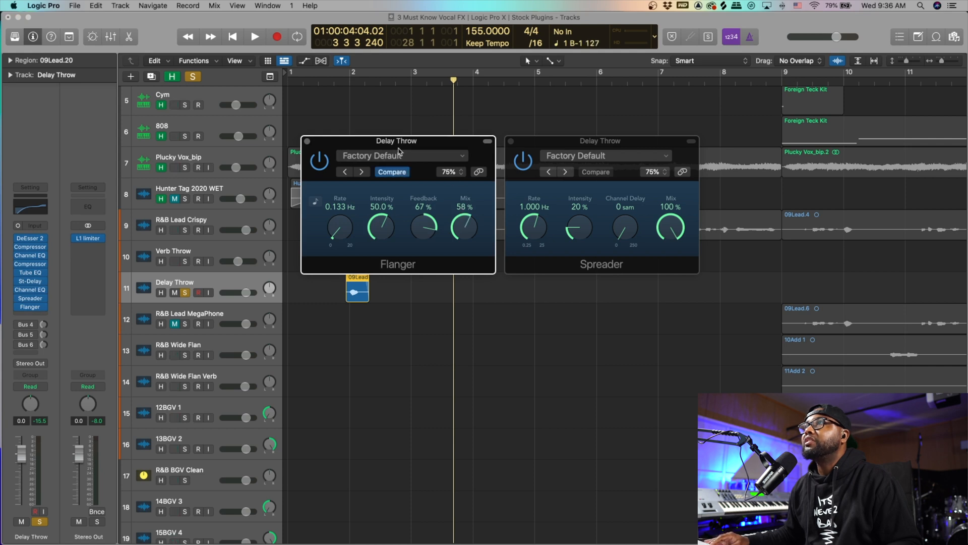
Step: Move the Flanger window off the throw region and play the soloed track from just before bar 2
{"action": "left_click_drag", "start_coordinate": [456, 141], "coordinate": [591, 144]}
{"action": "left_click", "coordinate": [342, 84]}
{"action": "key", "text": "space"}
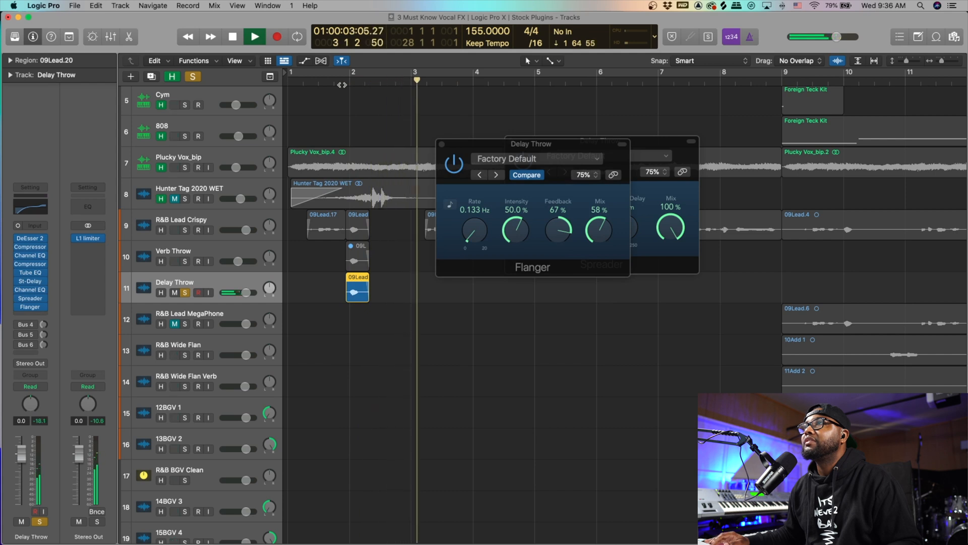
{"action": "key", "text": "space"}
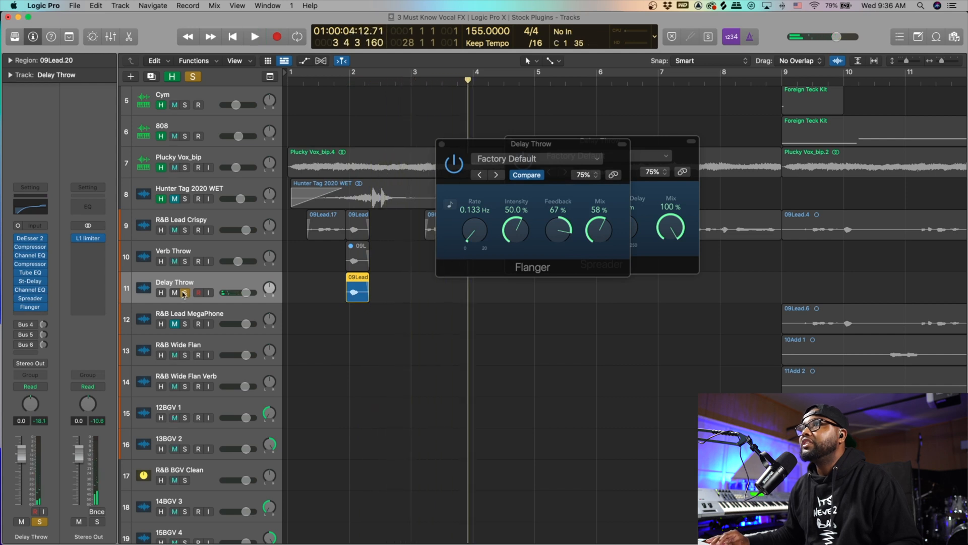
Step: Unsolo the Delay Throw track, play the full mix from the beginning, and close the Flanger and Spreader windows
{"action": "left_click", "coordinate": [184, 292]}
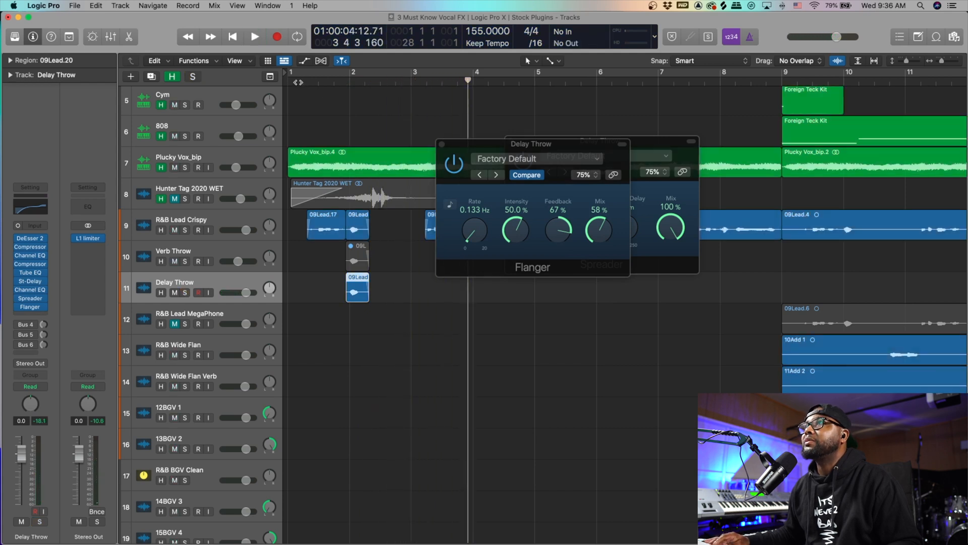
{"action": "key", "text": "Return"}
{"action": "key", "text": "space"}
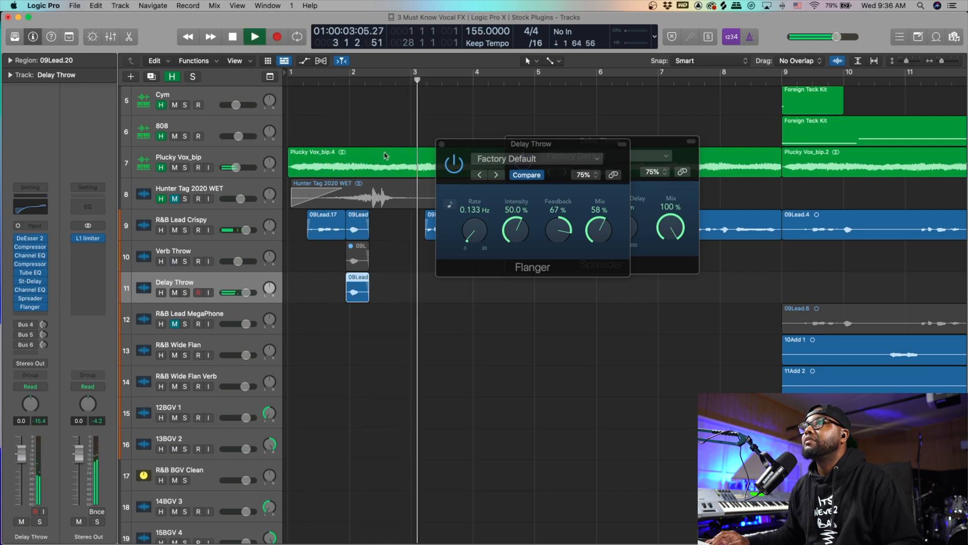
{"action": "key", "text": "space"}
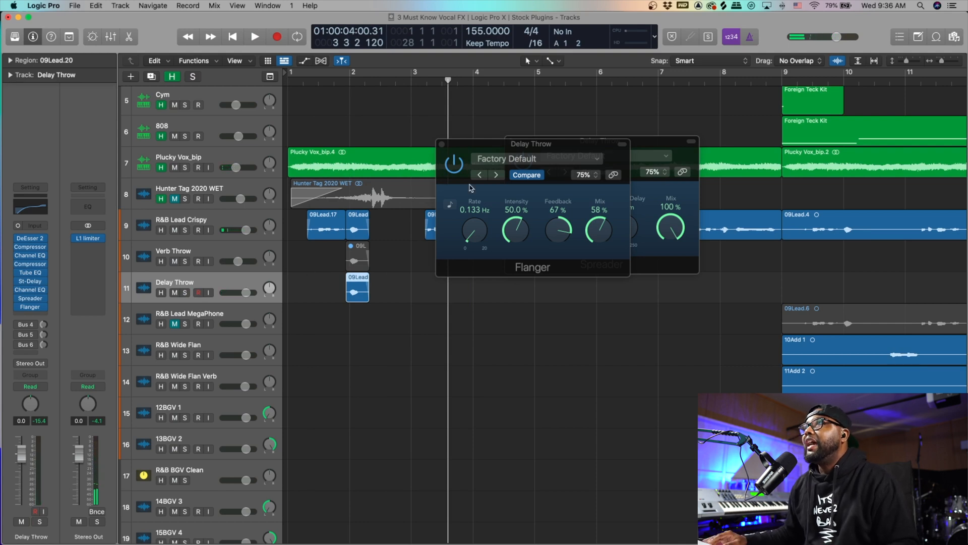
{"action": "left_click", "coordinate": [442, 146]}
{"action": "left_click", "coordinate": [509, 142]}
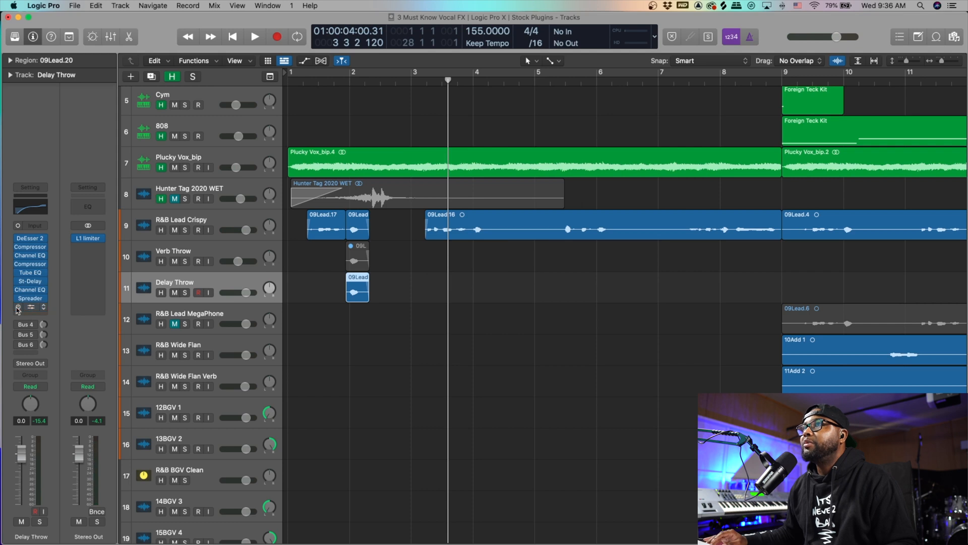
Step: Insert a stereo Space Designer reverb after the Flanger on the Delay Throw track
{"action": "left_click", "coordinate": [35, 315]}
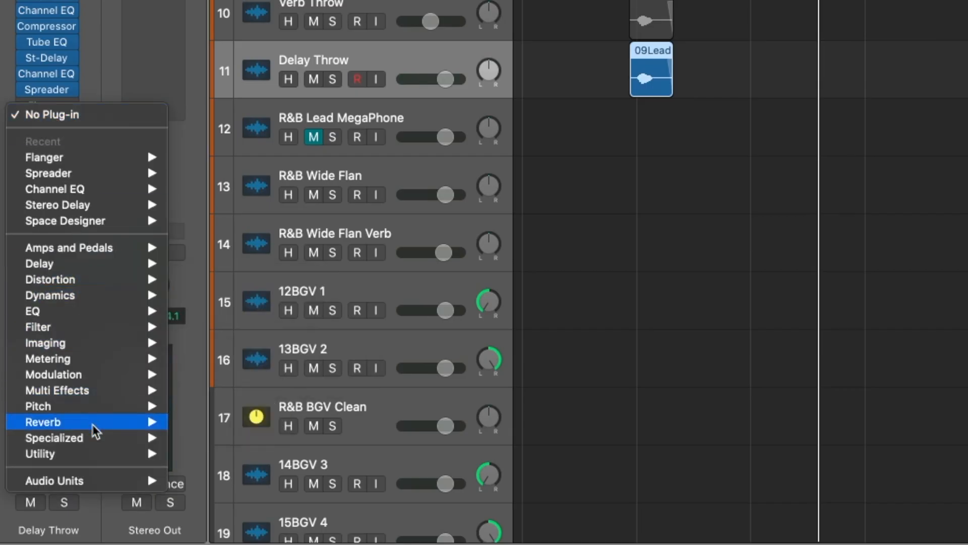
{"action": "mouse_move", "coordinate": [95, 431]}
{"action": "mouse_move", "coordinate": [235, 458]}
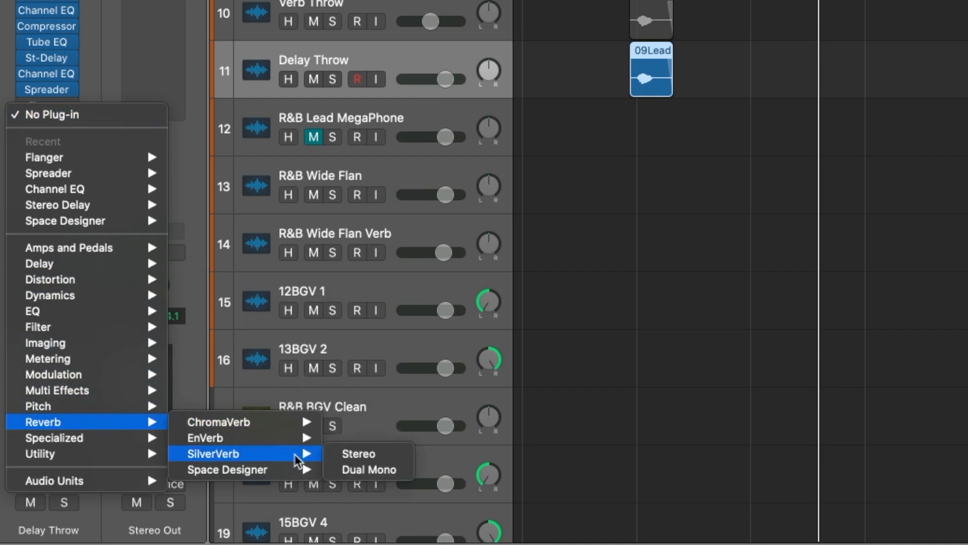
{"action": "mouse_move", "coordinate": [295, 468]}
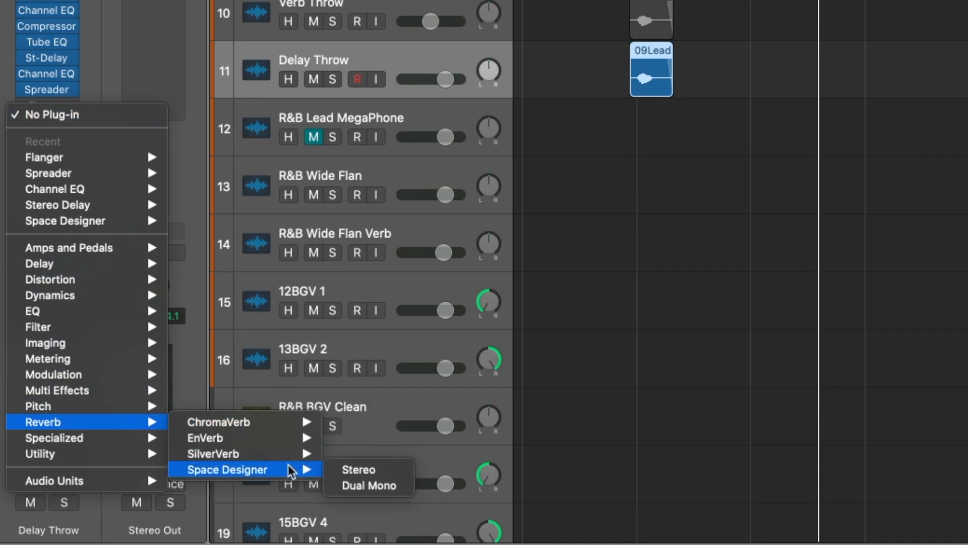
{"action": "left_click", "coordinate": [355, 469]}
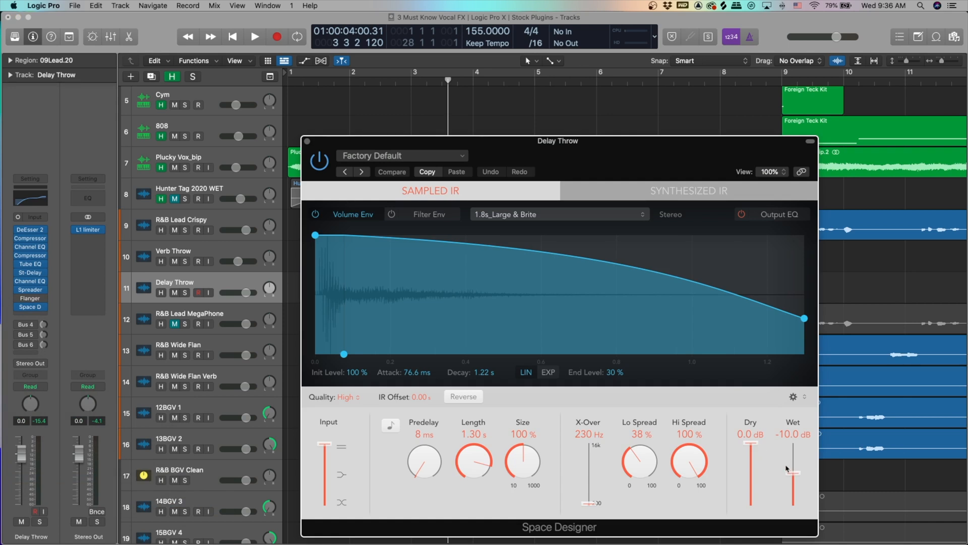
Step: Set Space Designer's size to 230%, end level to 52% and wet level to -12.5 dB, and close its window
{"action": "left_click_drag", "start_coordinate": [794, 477], "coordinate": [794, 479]}
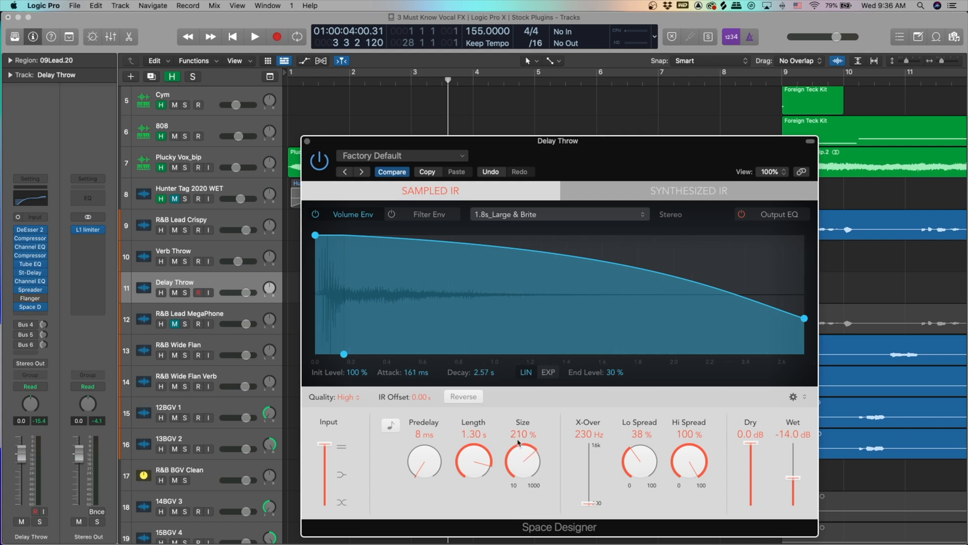
{"action": "left_click_drag", "start_coordinate": [804, 318], "coordinate": [810, 295]}
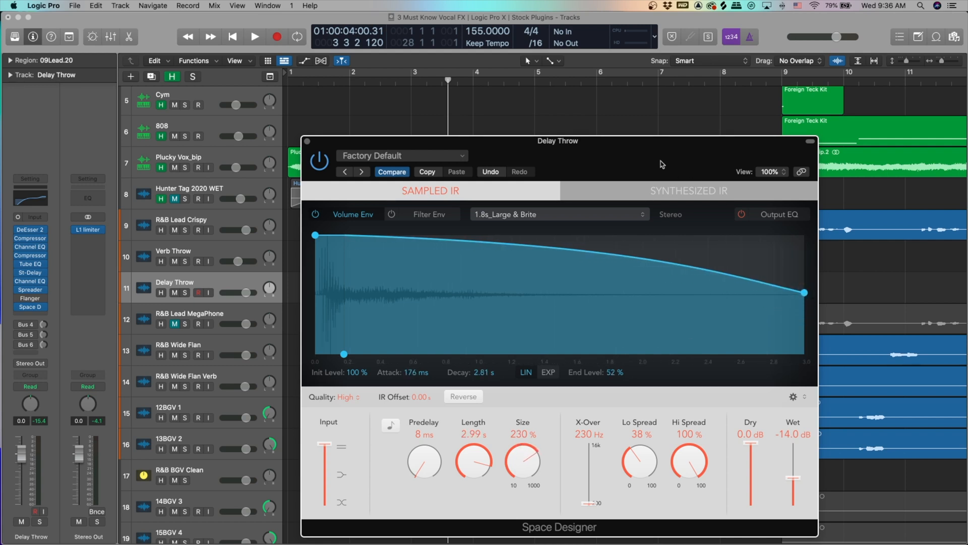
{"action": "left_click_drag", "start_coordinate": [662, 165], "coordinate": [583, 122]}
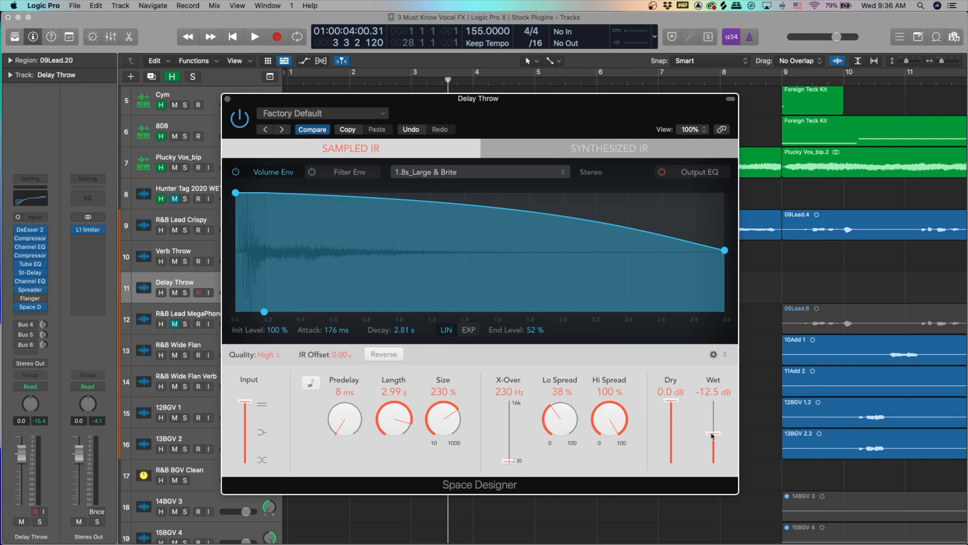
{"action": "left_click", "coordinate": [227, 100]}
Step: Audition the Delay Throw reverb soloed, unsolo the track and play the full mix from the beginning
{"action": "left_click", "coordinate": [185, 292]}
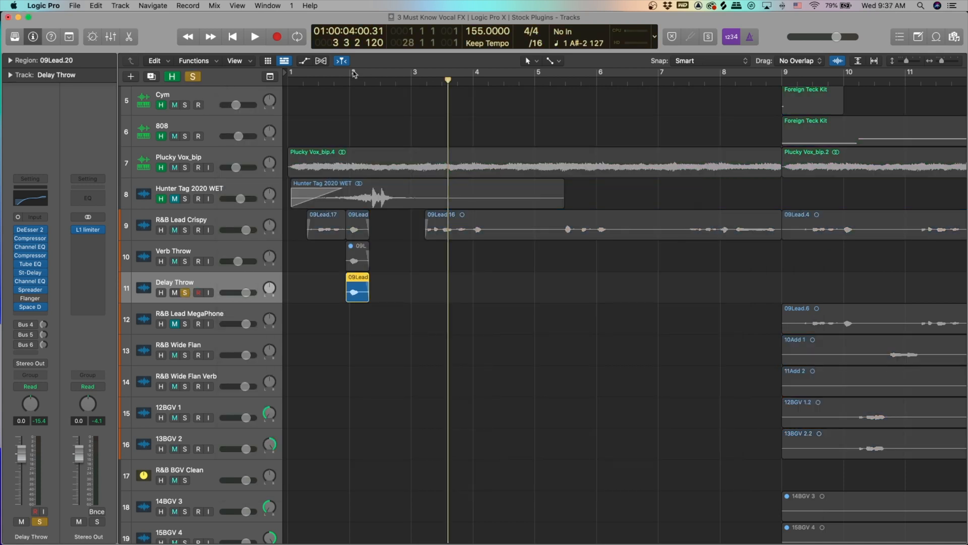
{"action": "left_click", "coordinate": [238, 39]}
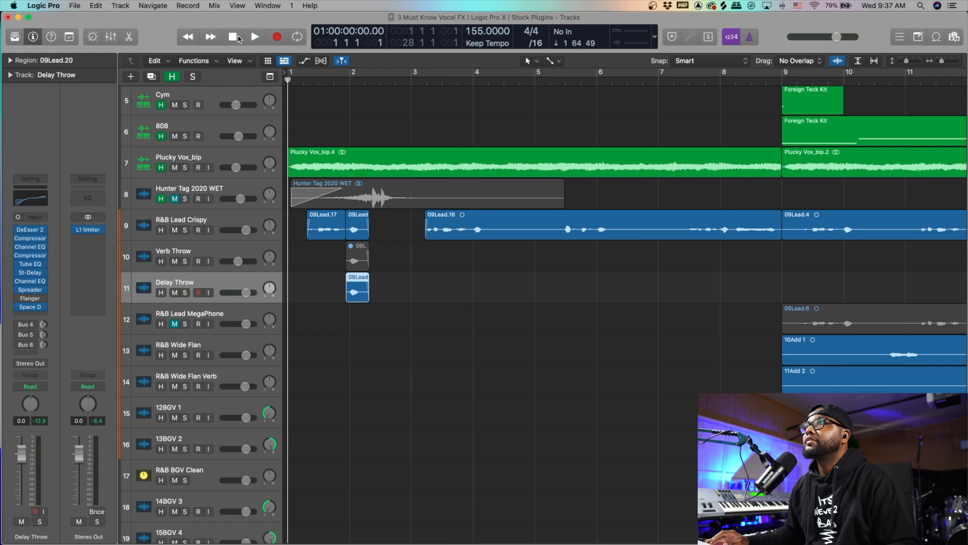
{"action": "key", "text": "space"}
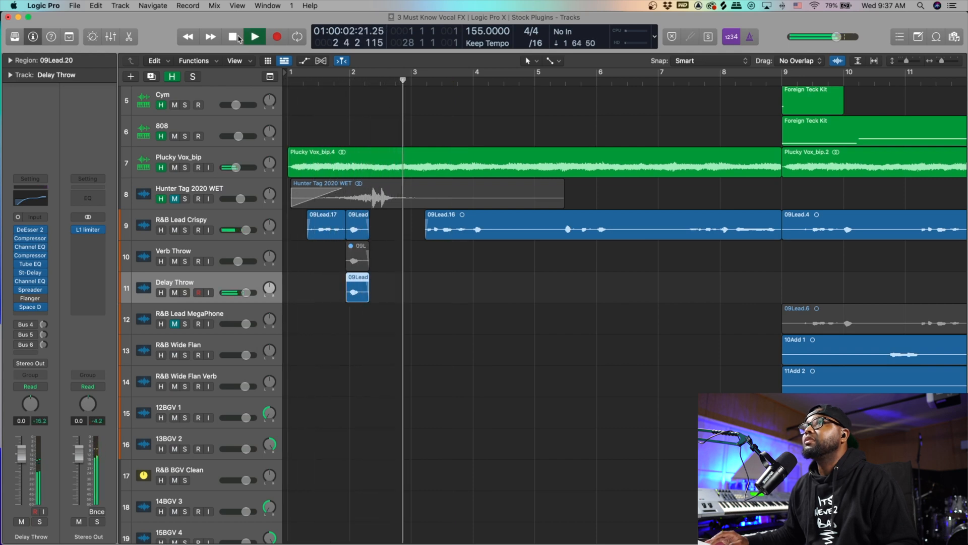
{"action": "key", "text": "space"}
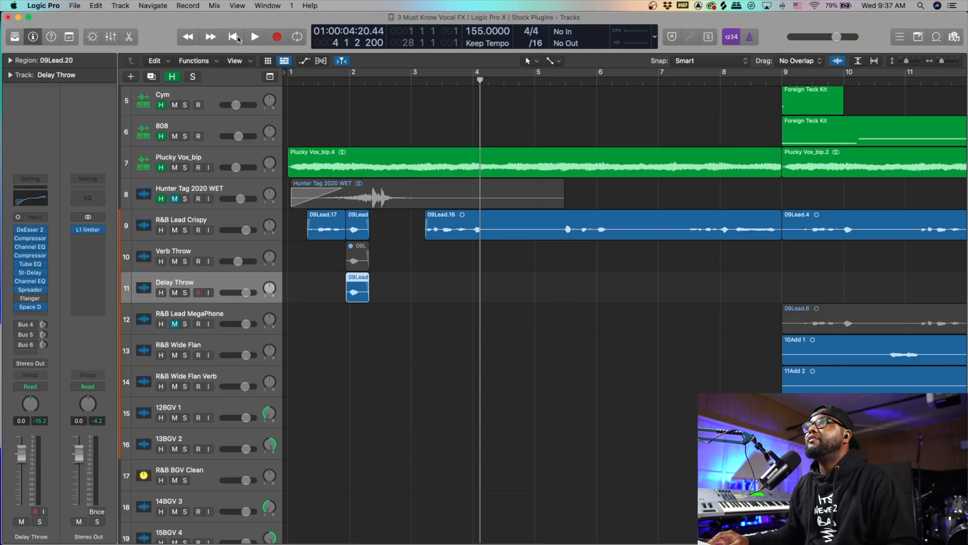
{"action": "left_click", "coordinate": [238, 38]}
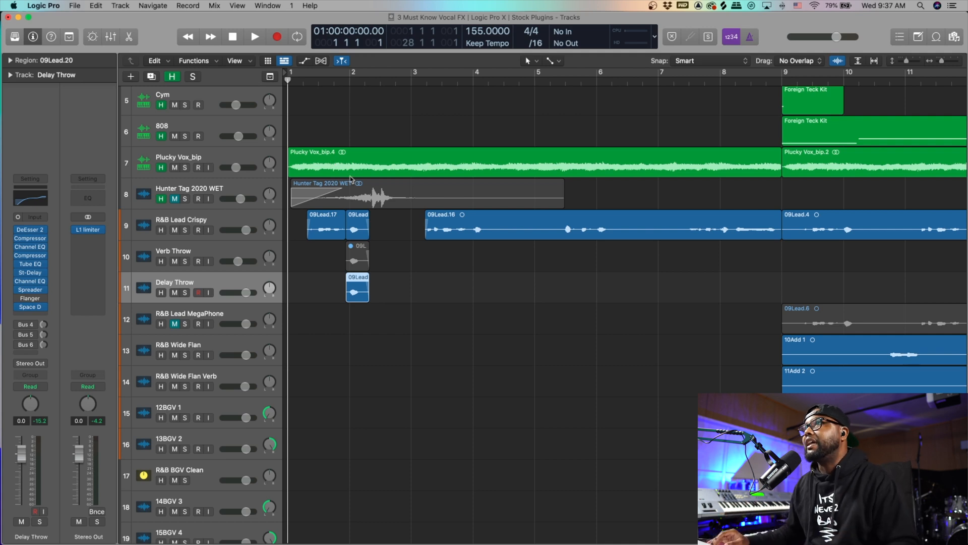
Step: Solo the R&B Lead Crispy track and play its opening phrase from just before region 09Lead.17
{"action": "left_click", "coordinate": [324, 234]}
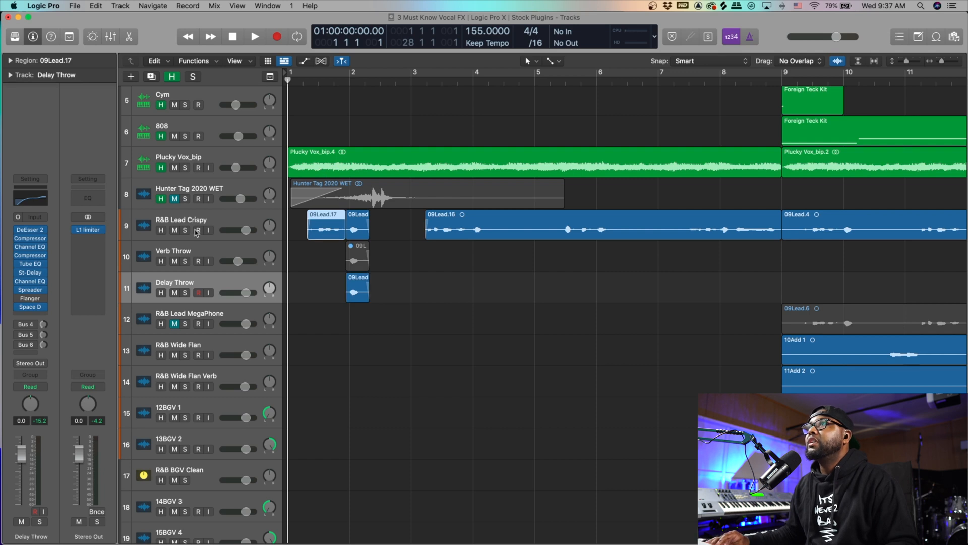
{"action": "left_click", "coordinate": [186, 230]}
{"action": "left_click", "coordinate": [205, 221]}
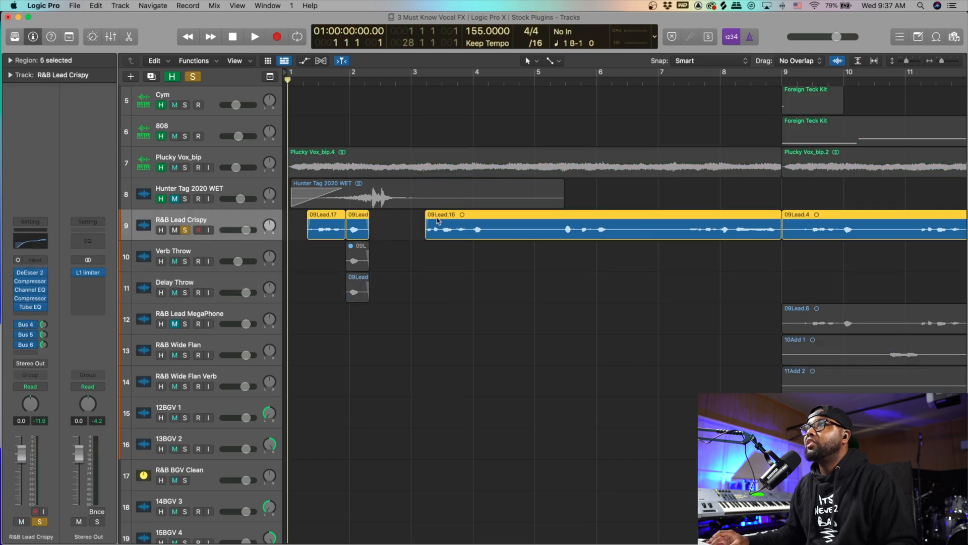
{"action": "key", "text": "super+Right"}
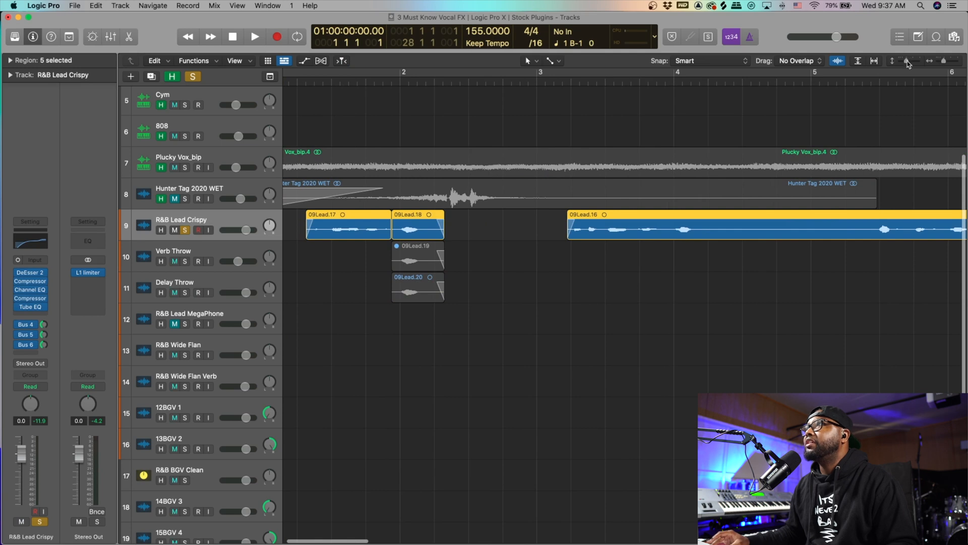
{"action": "left_click_drag", "start_coordinate": [907, 61], "coordinate": [911, 61]}
{"action": "scroll", "coordinate": [519, 134], "scroll_direction": "left", "scroll_amount": 3}
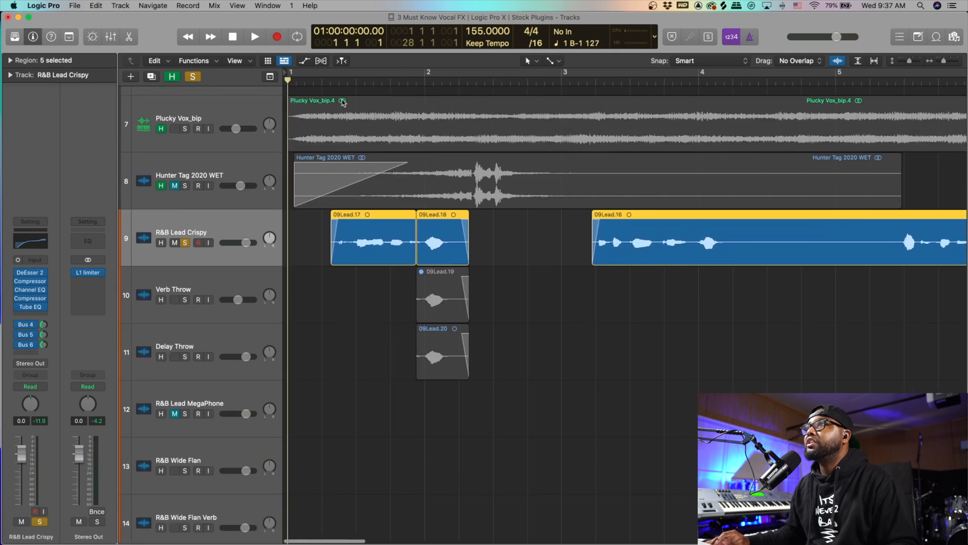
{"action": "left_click", "coordinate": [322, 83]}
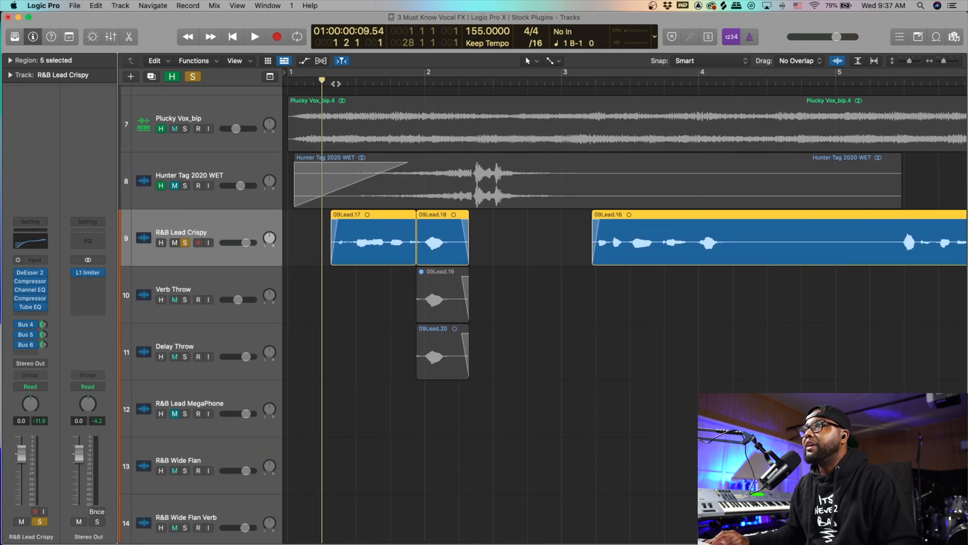
{"action": "key", "text": "space"}
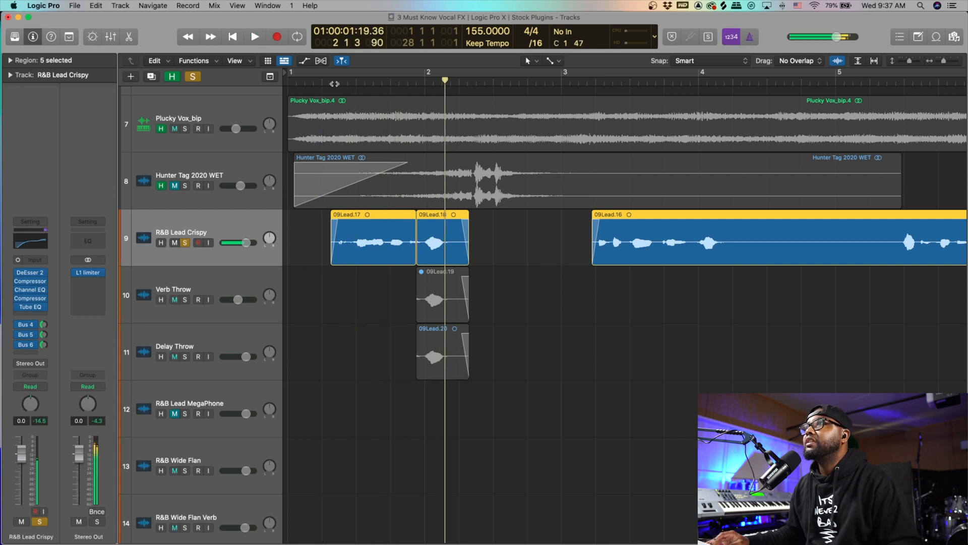
{"action": "left_click", "coordinate": [319, 84]}
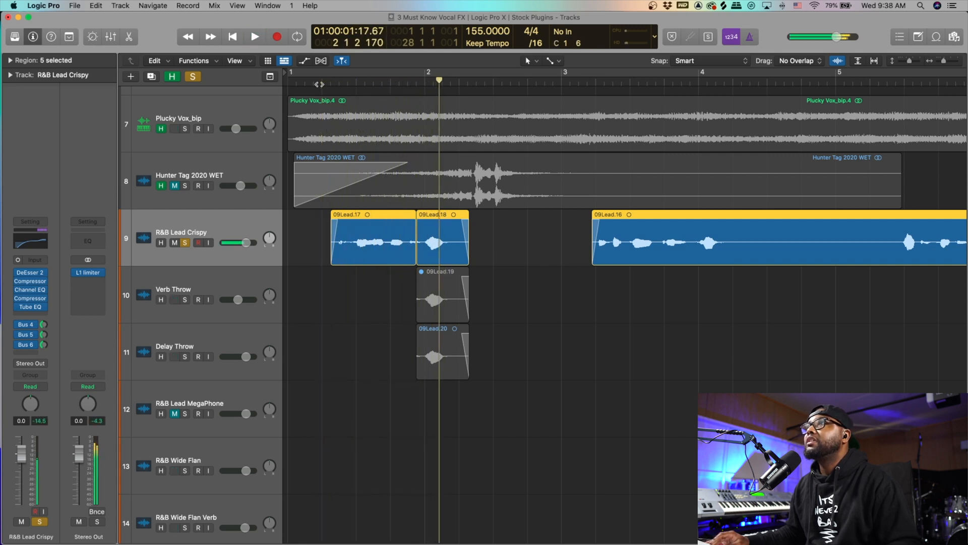
Step: Bounce regions 09Lead.17 and 09Lead.18 in place to a new track named "Reverse Verb", with the source set to Leave
{"action": "left_click", "coordinate": [496, 241]}
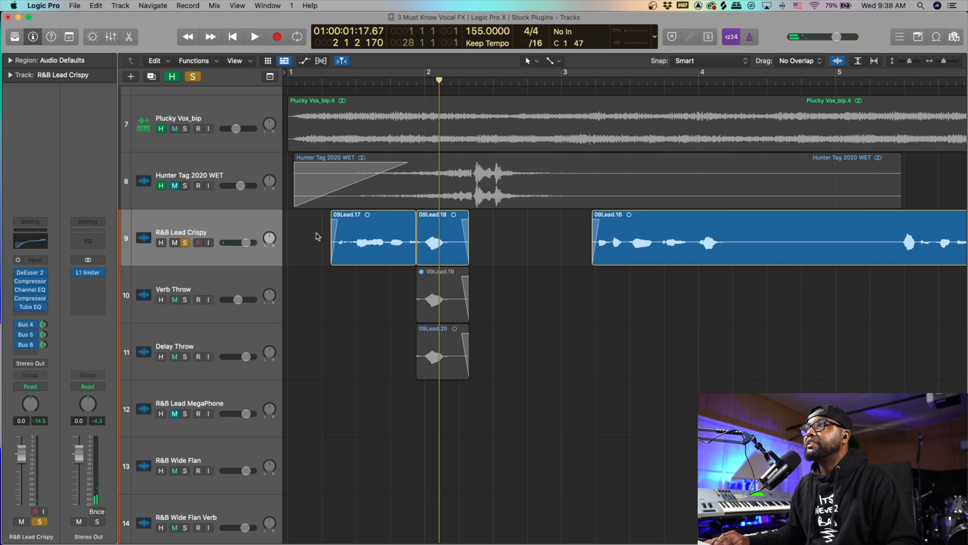
{"action": "left_click_drag", "start_coordinate": [318, 237], "coordinate": [428, 224]}
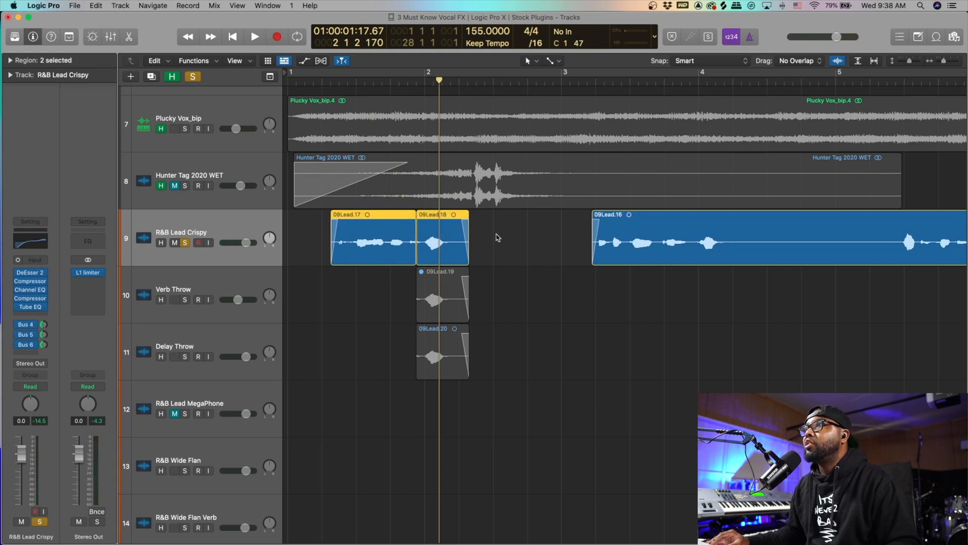
{"action": "left_click_drag", "start_coordinate": [473, 231], "coordinate": [355, 241]}
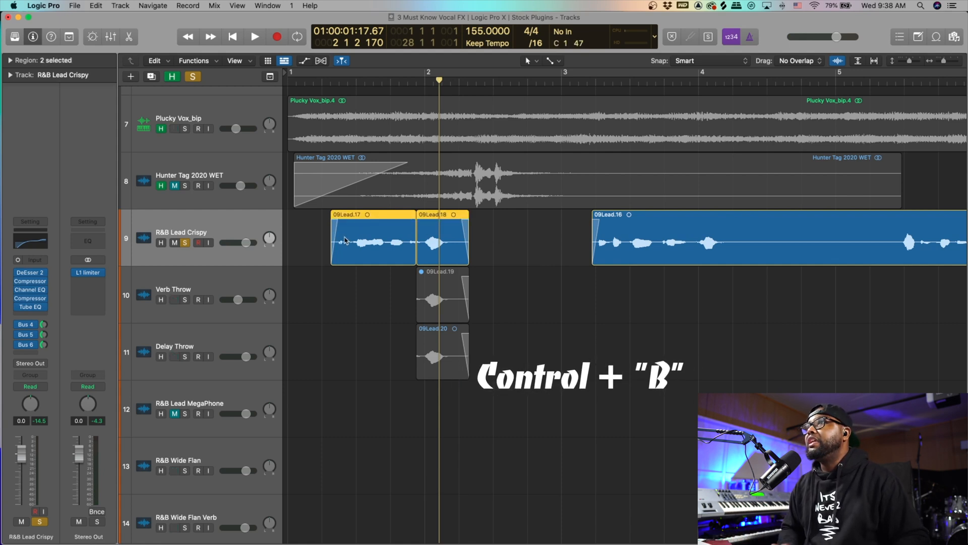
{"action": "key", "text": "ctrl+b"}
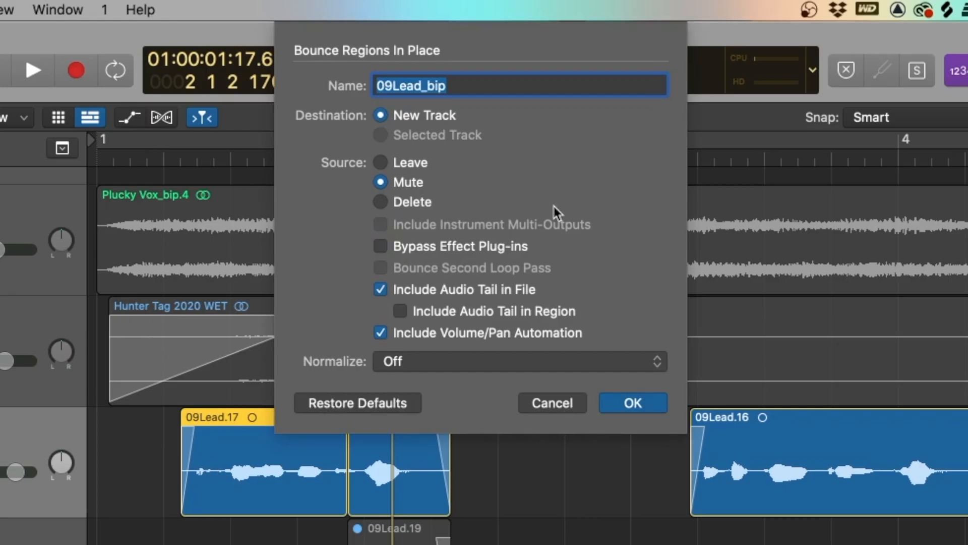
{"action": "type", "text": "Reverse Verb"}
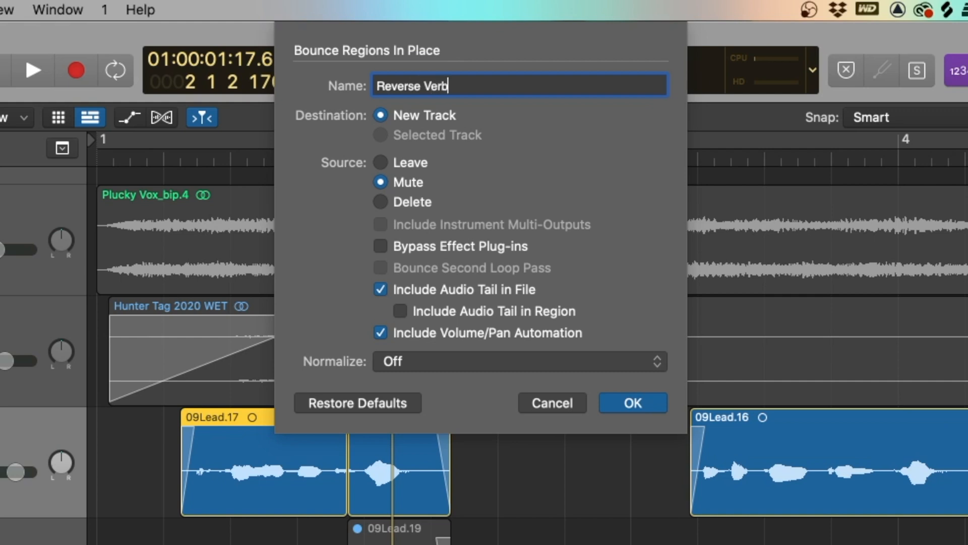
{"action": "left_click", "coordinate": [382, 162]}
{"action": "left_click", "coordinate": [622, 406]}
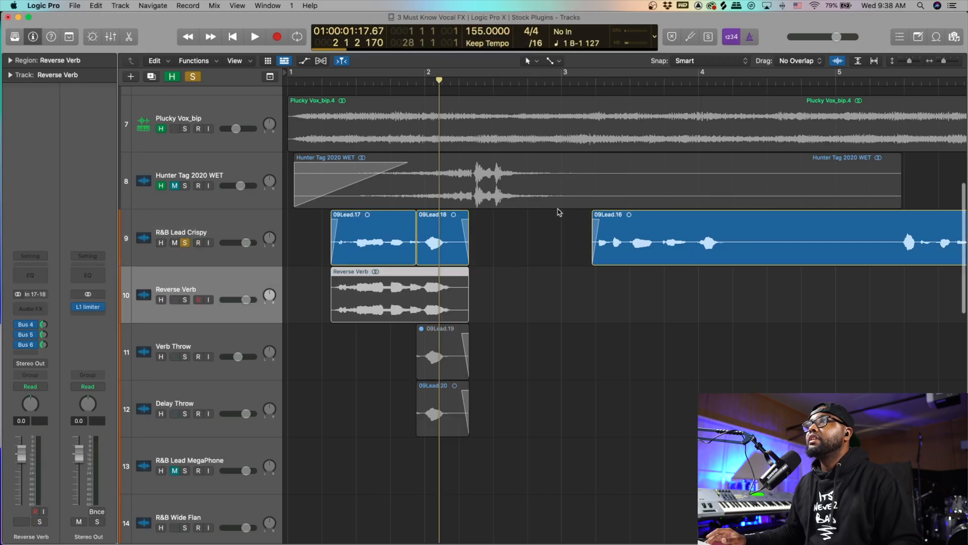
Step: Unsolo R&B Lead Crispy, solo the Reverse Verb track and play the bounced phrase from just before it starts
{"action": "left_click", "coordinate": [186, 242]}
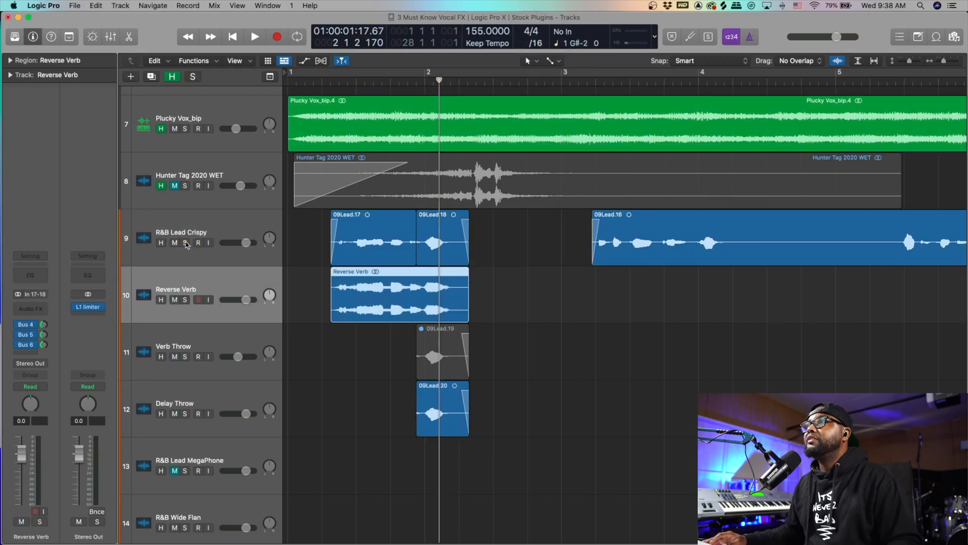
{"action": "left_click", "coordinate": [185, 300]}
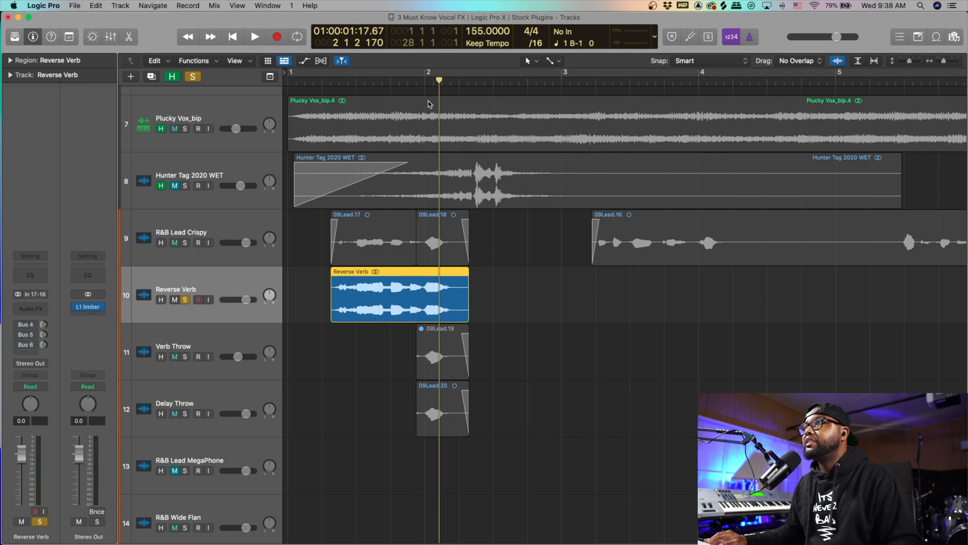
{"action": "key", "text": "space"}
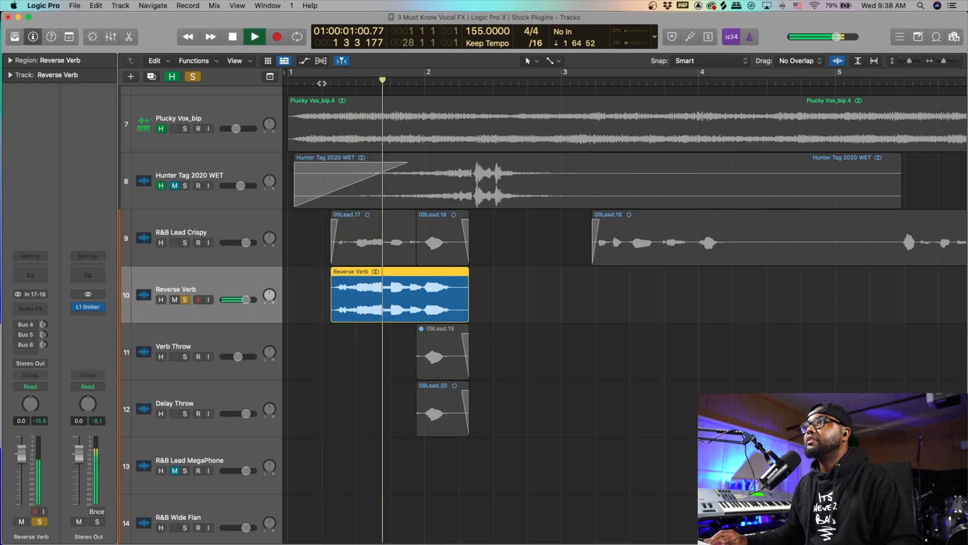
{"action": "key", "text": "space"}
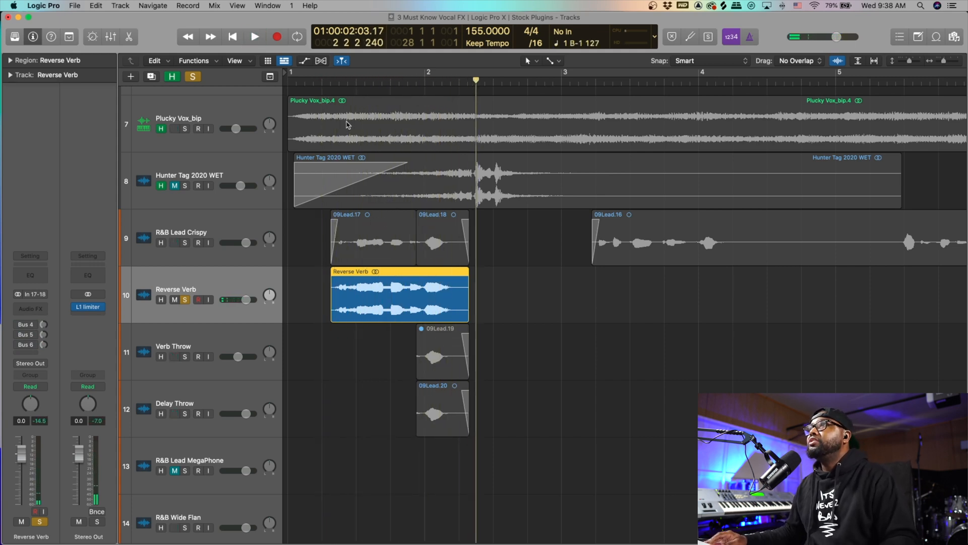
{"action": "key", "text": "space"}
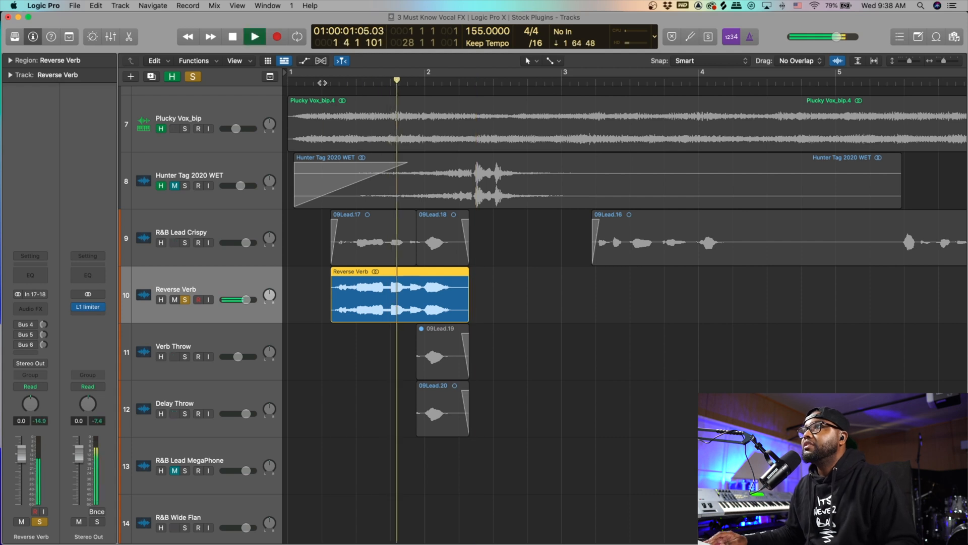
Step: Split the Reverse Verb region at position 1 4 3 1 and delete the part after the cut
{"action": "left_click_drag", "start_coordinate": [405, 80], "coordinate": [408, 83]}
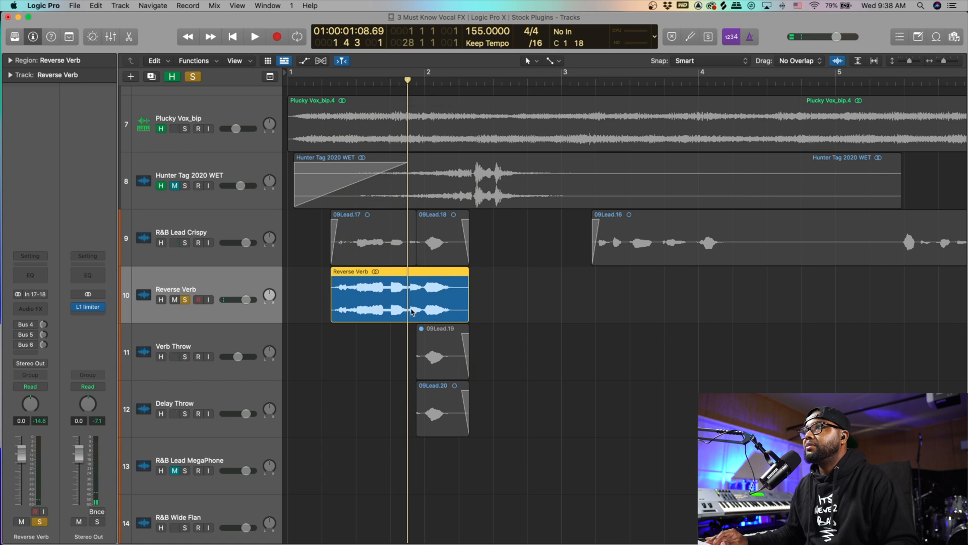
{"action": "key", "text": "cmd+t"}
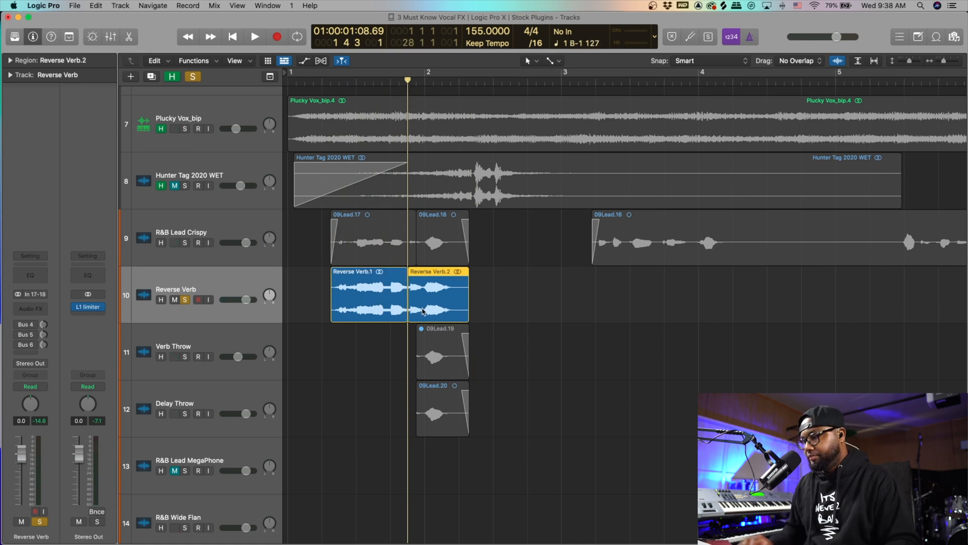
{"action": "key", "text": "Delete"}
Step: Reverse the audio of the remaining Reverse Verb.1 region in the audio file editor and play it back
{"action": "left_click", "coordinate": [394, 305]}
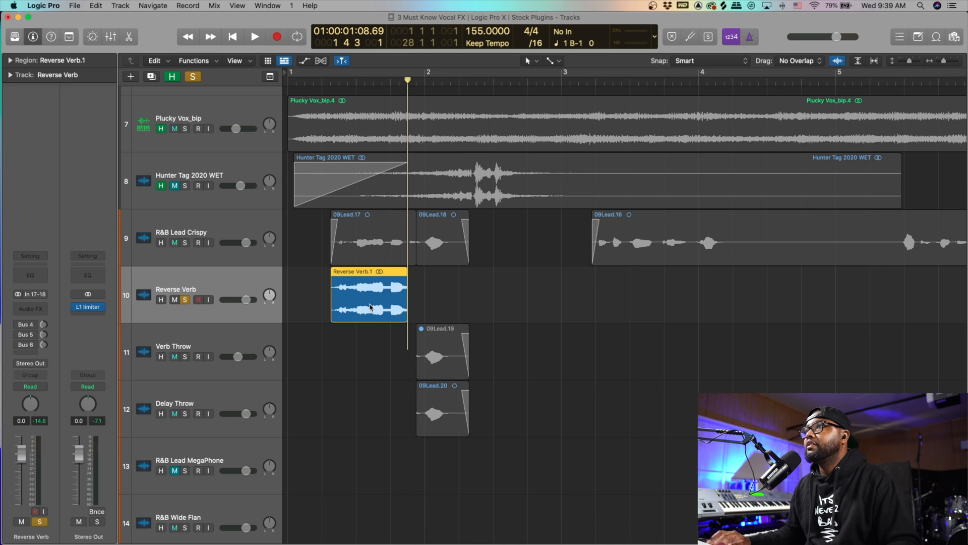
{"action": "double_click", "coordinate": [369, 306]}
{"action": "left_click", "coordinate": [536, 368]}
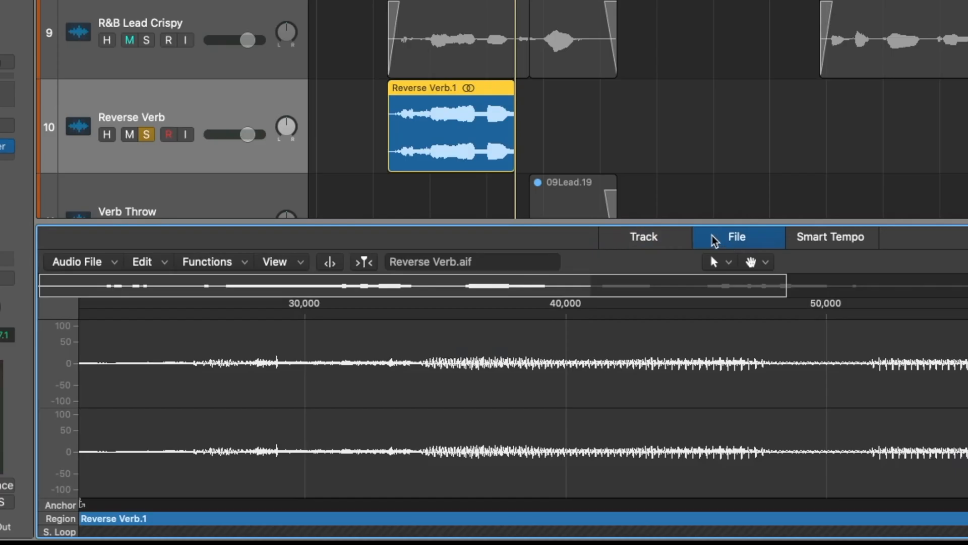
{"action": "left_click", "coordinate": [200, 263]}
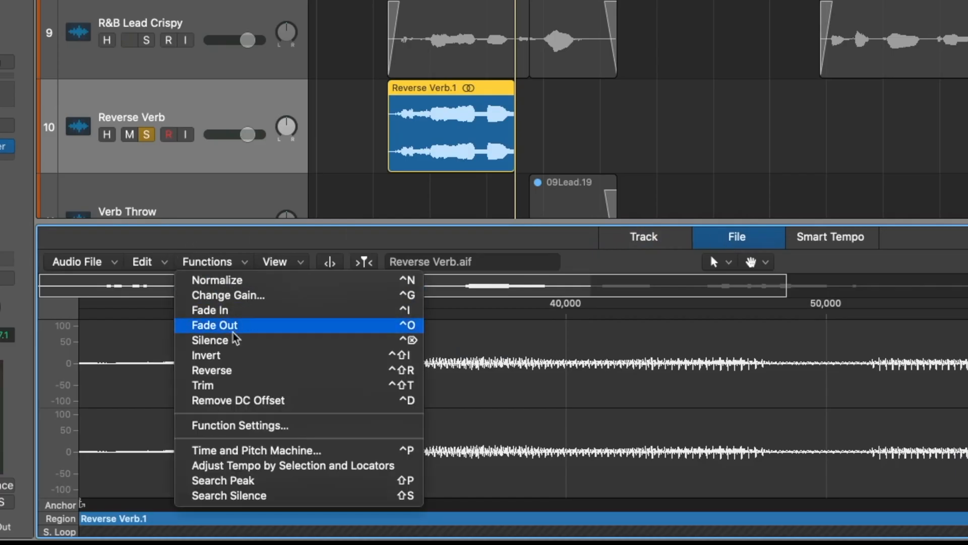
{"action": "left_click", "coordinate": [244, 372]}
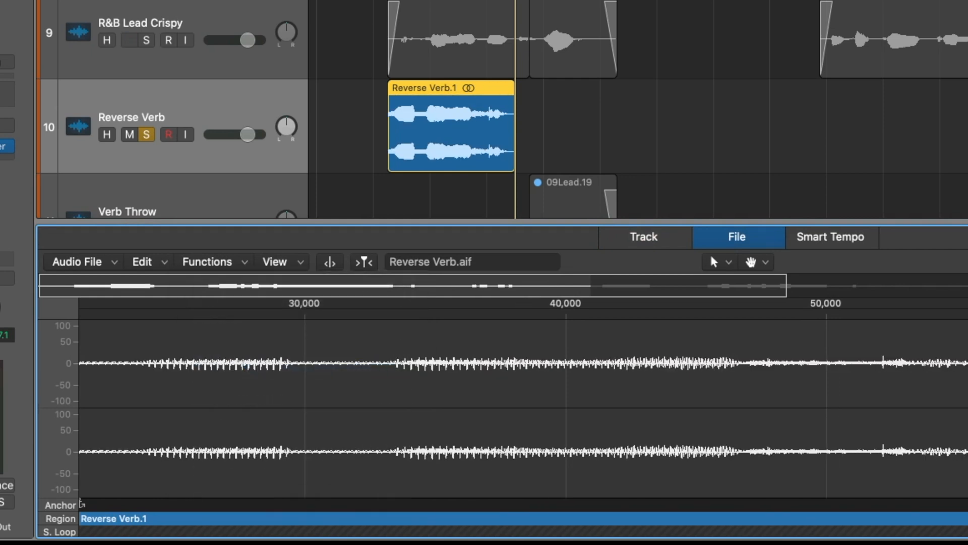
{"action": "key", "text": "space"}
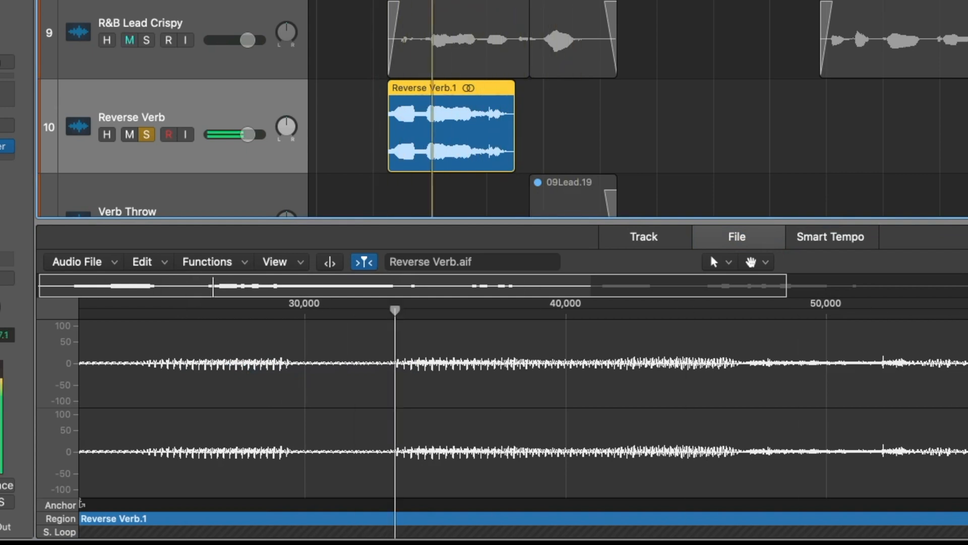
{"action": "key", "text": "space"}
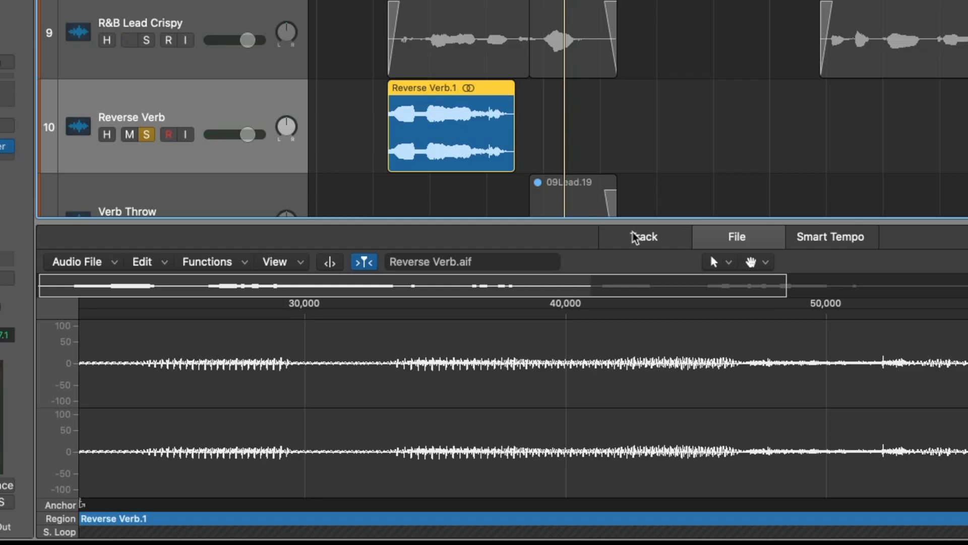
Step: Open Selection-Based Processing for Reverse Verb.1 and load Space Designer (Mono->Stereo) in plug-in set A
{"action": "left_click", "coordinate": [480, 364]}
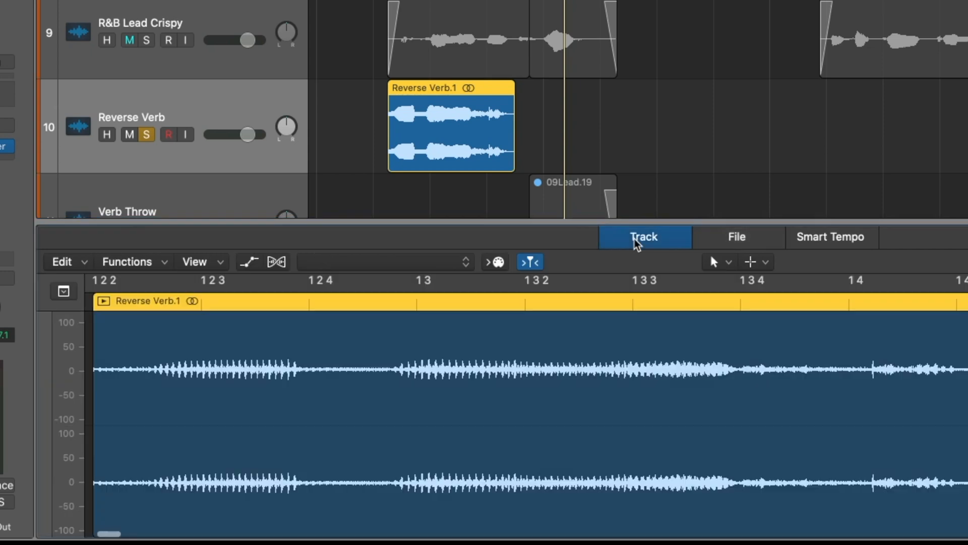
{"action": "left_click", "coordinate": [147, 262]}
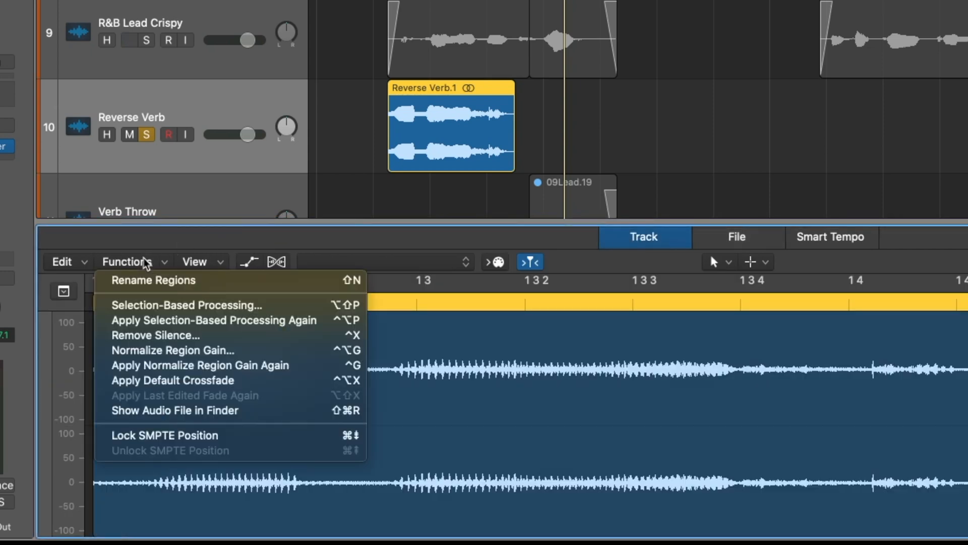
{"action": "left_click", "coordinate": [194, 315]}
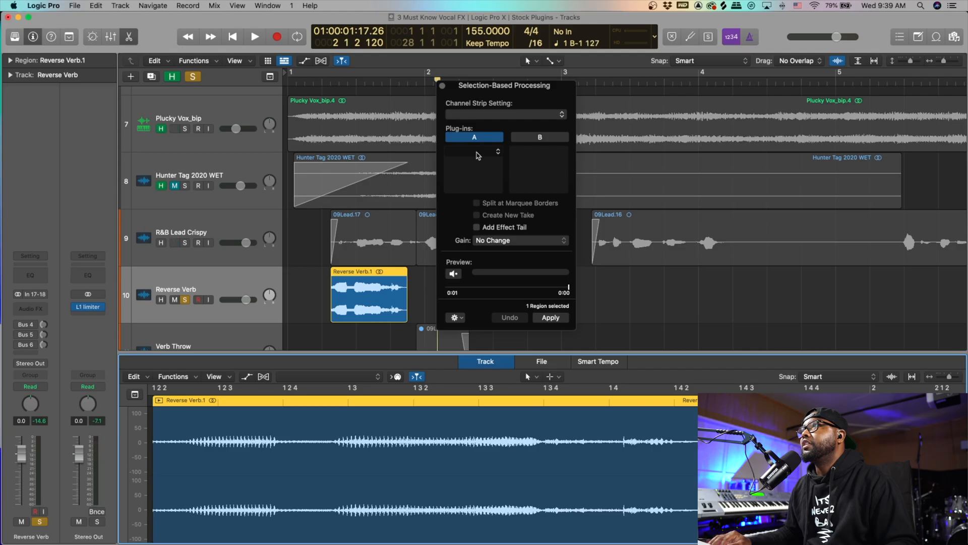
{"action": "left_click", "coordinate": [474, 137]}
{"action": "mouse_move", "coordinate": [483, 197]}
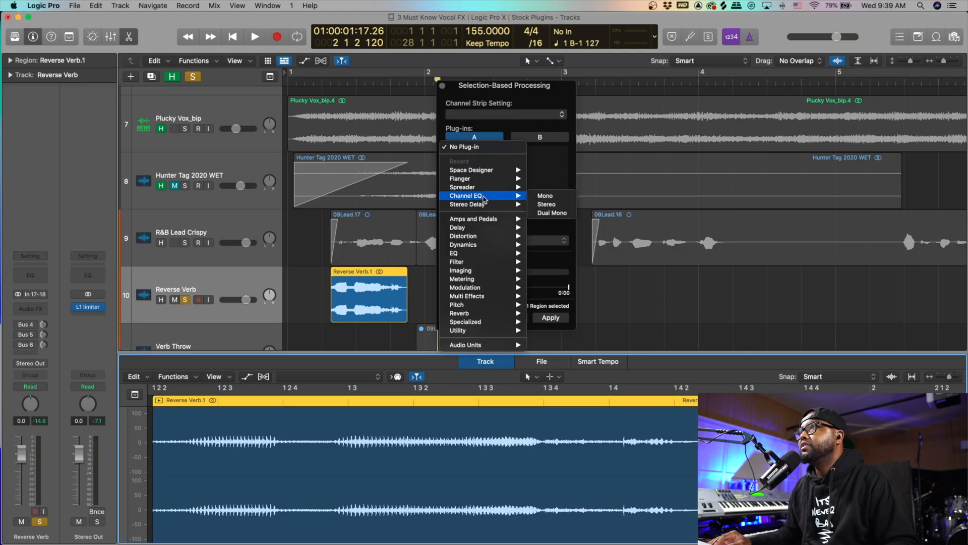
{"action": "mouse_move", "coordinate": [488, 244]}
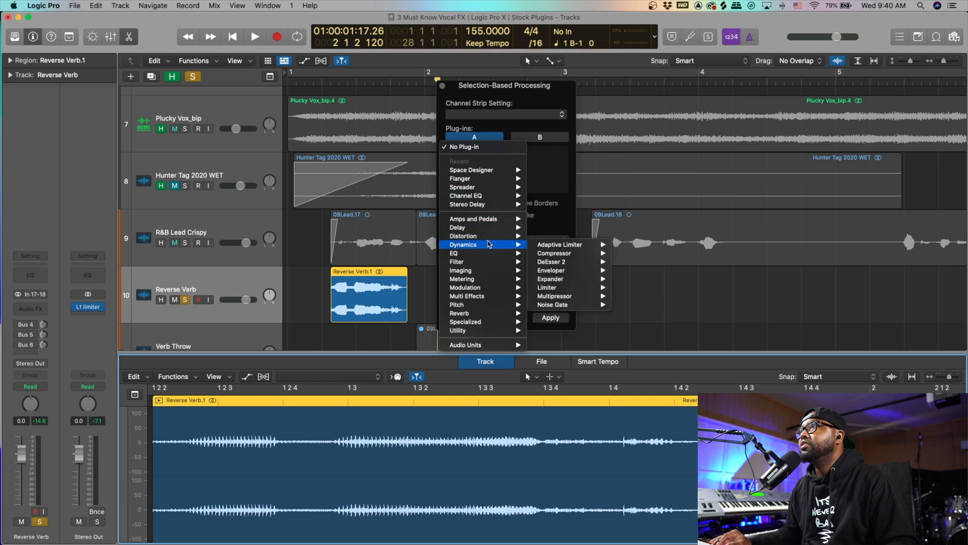
{"action": "mouse_move", "coordinate": [484, 170]}
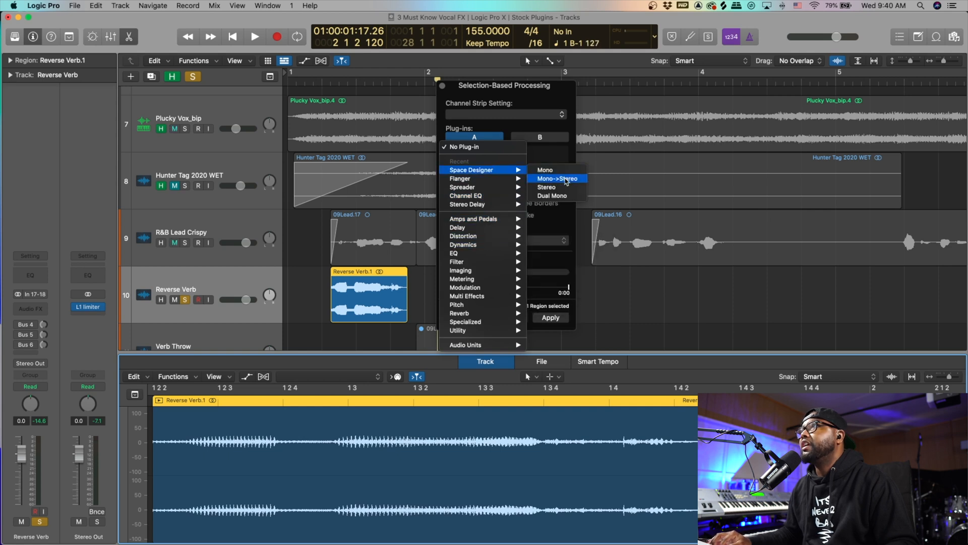
{"action": "left_click", "coordinate": [565, 179]}
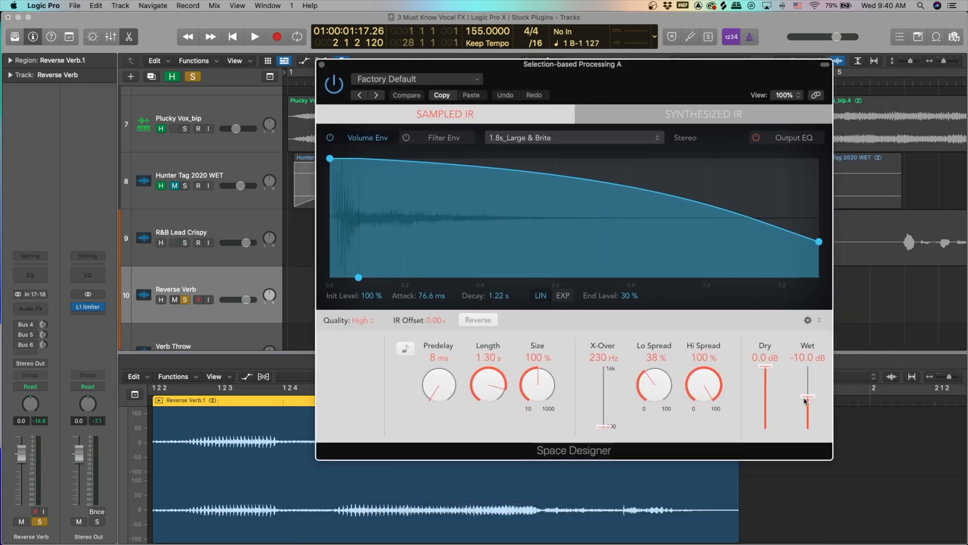
Step: Set Space Designer's Wet to 0.0 dB, Dry to -8.2 dB, End Level to 57 % and Size to 180 %
{"action": "left_click_drag", "start_coordinate": [805, 401], "coordinate": [766, 390]}
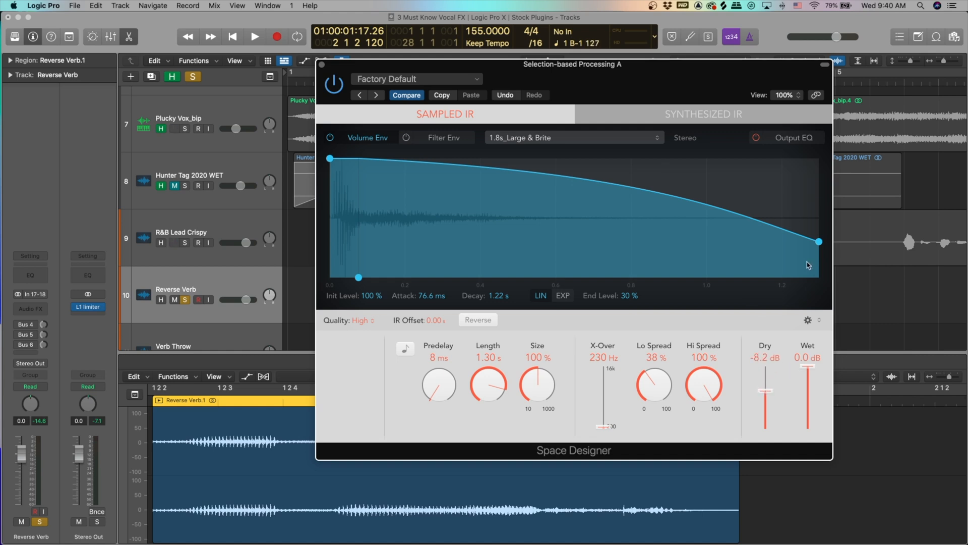
{"action": "left_click_drag", "start_coordinate": [821, 243], "coordinate": [821, 211]}
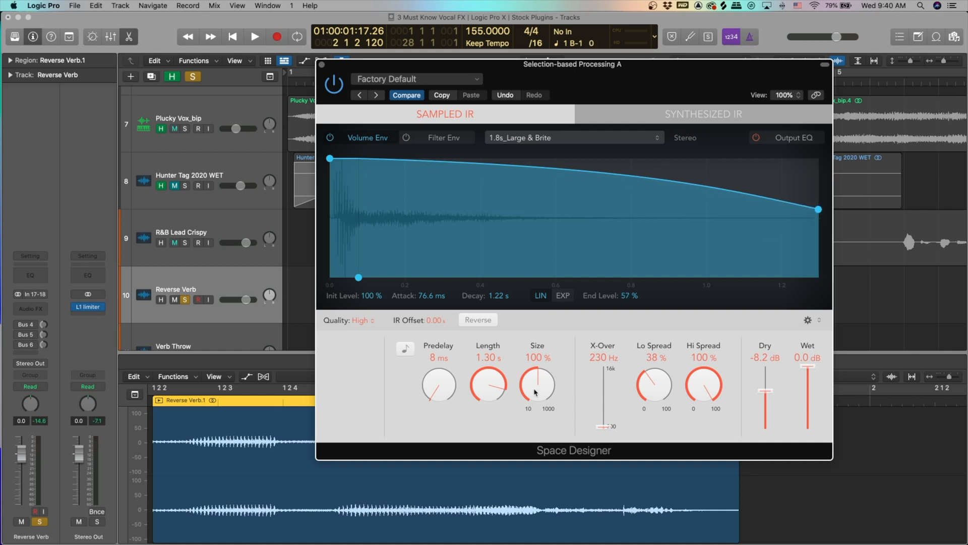
{"action": "left_click_drag", "start_coordinate": [535, 388], "coordinate": [537, 374]}
Step: Uncover the Selection-Based Processing window and preview the Space Designer reverb on the region
{"action": "left_click_drag", "start_coordinate": [563, 92], "coordinate": [148, 292]}
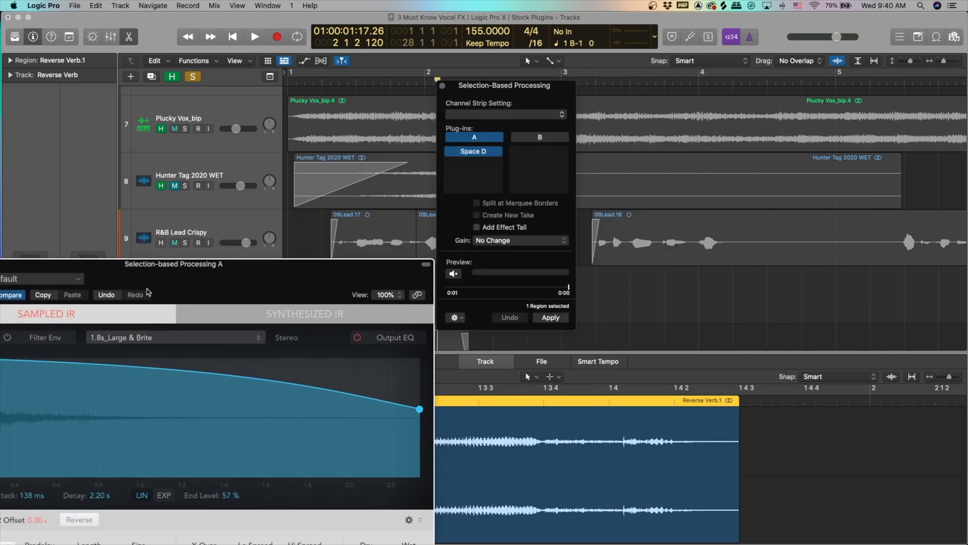
{"action": "left_click", "coordinate": [454, 274]}
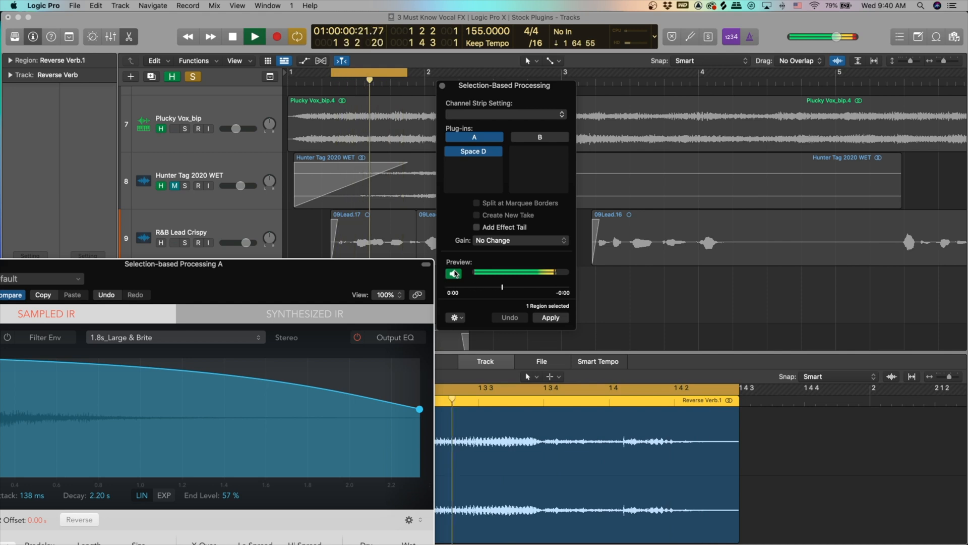
{"action": "left_click", "coordinate": [454, 273]}
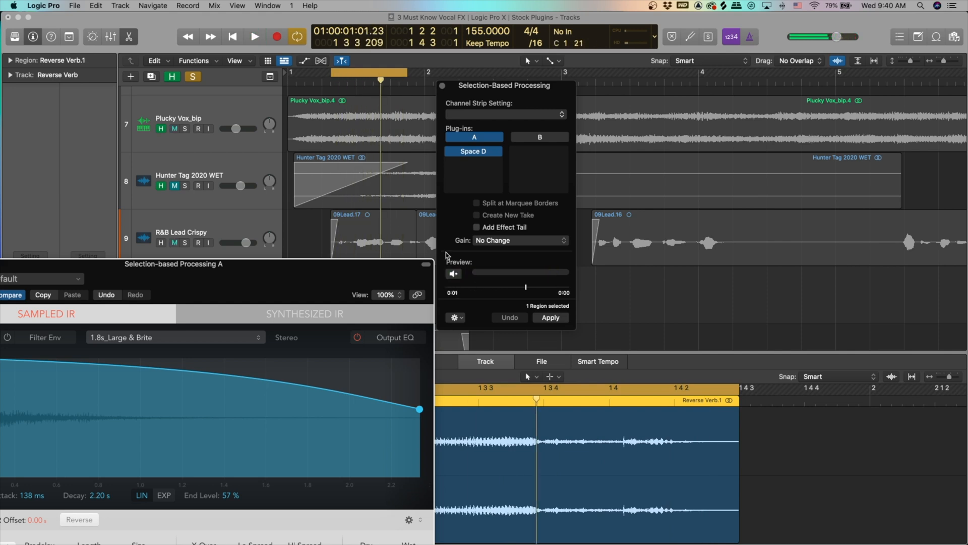
Step: Enable Add Effect Tail, apply the selection-based processing to the region and close its windows
{"action": "left_click_drag", "start_coordinate": [312, 264], "coordinate": [340, 193]}
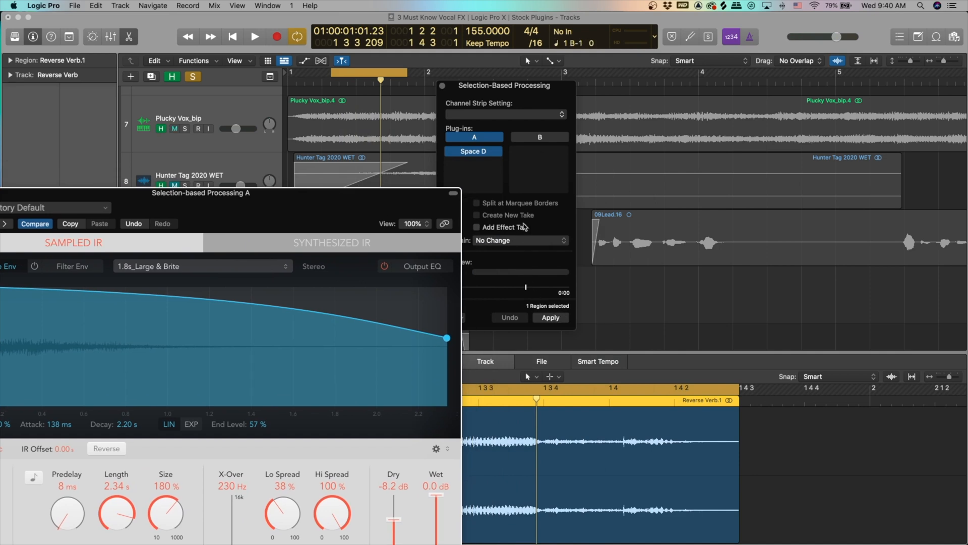
{"action": "left_click", "coordinate": [514, 220]}
{"action": "left_click_drag", "start_coordinate": [518, 84], "coordinate": [466, 91]}
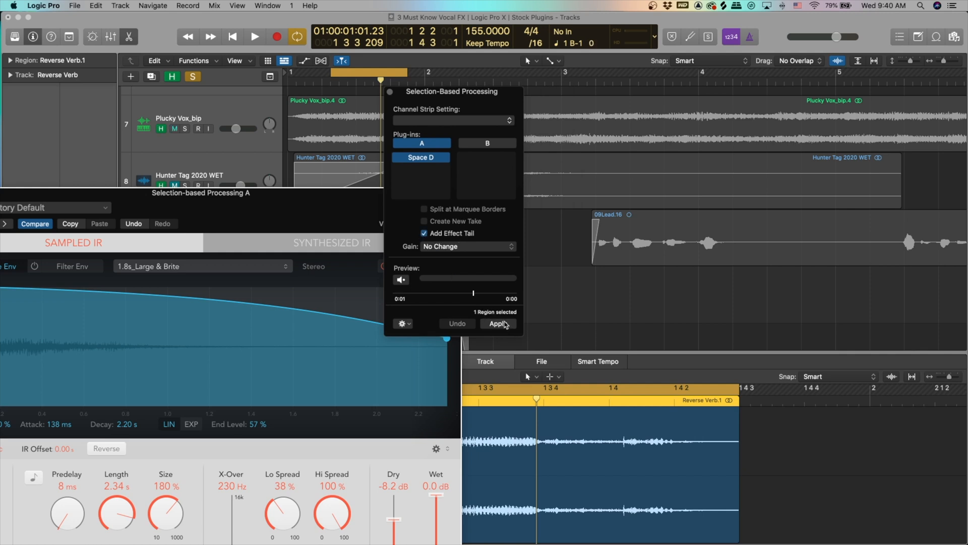
{"action": "left_click", "coordinate": [499, 323]}
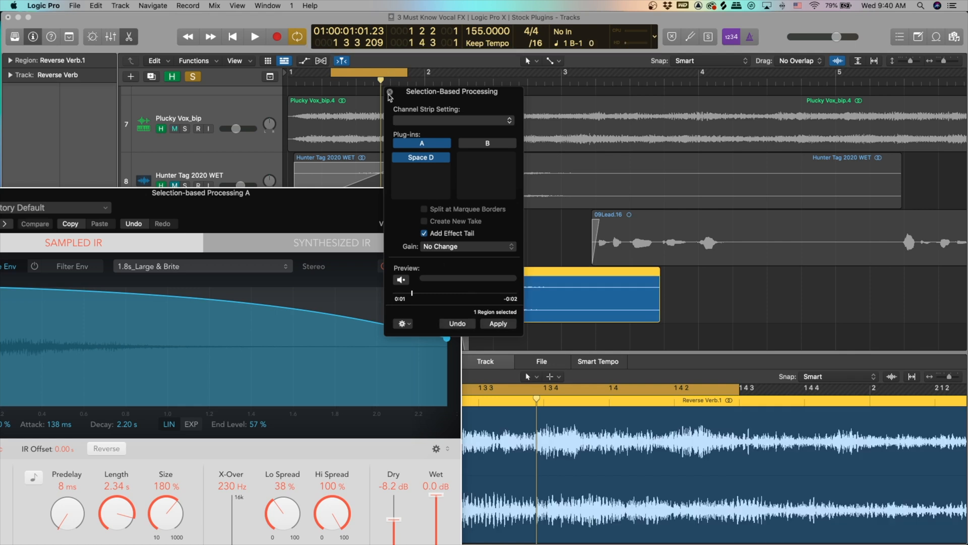
{"action": "left_click", "coordinate": [390, 92]}
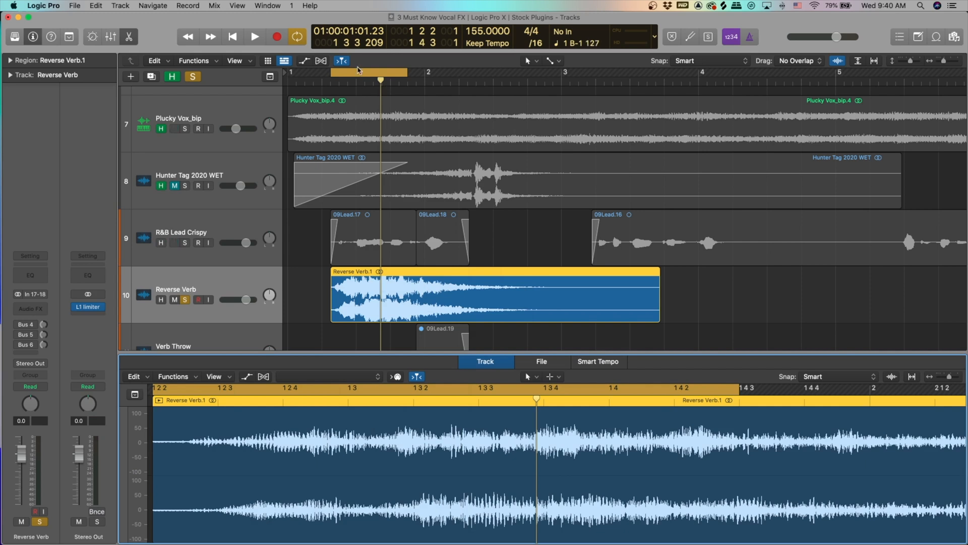
Step: Turn off cycle mode and play the processed Reverse Verb.1 region from position 1 2 1
{"action": "left_click", "coordinate": [359, 72]}
{"action": "left_click", "coordinate": [323, 81]}
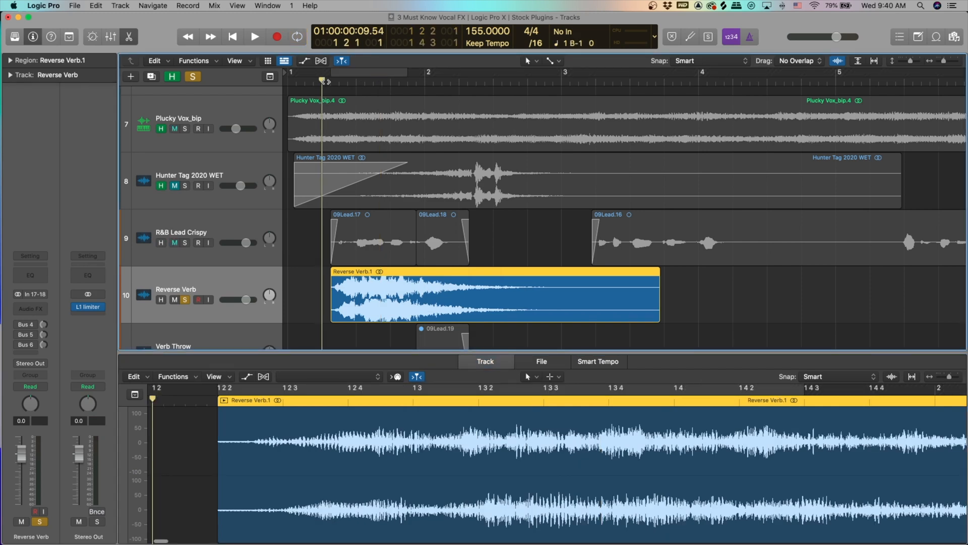
{"action": "key", "text": "space"}
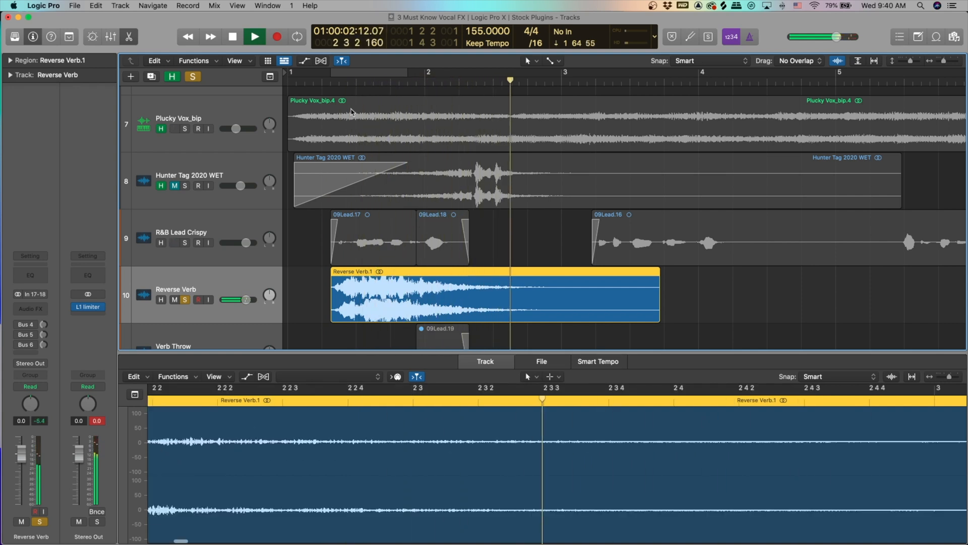
{"action": "key", "text": "space"}
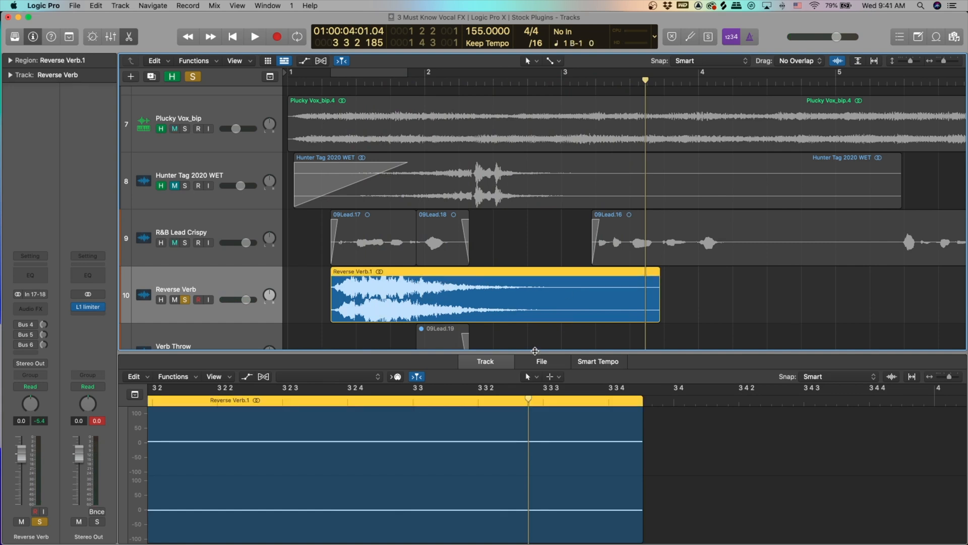
Step: Reverse the reverb-processed Reverse Verb.1 audio file and play the resulting swell
{"action": "left_click", "coordinate": [534, 363]}
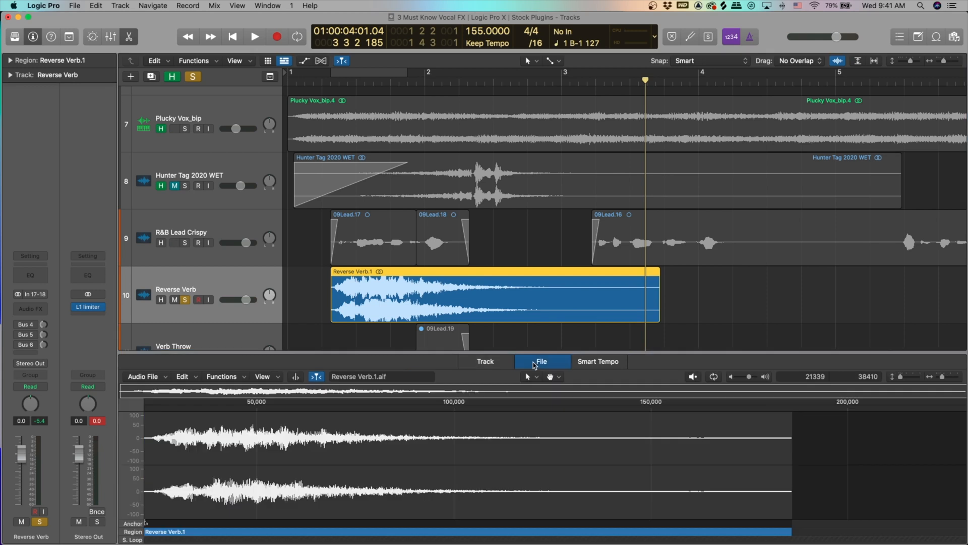
{"action": "left_click", "coordinate": [221, 377]}
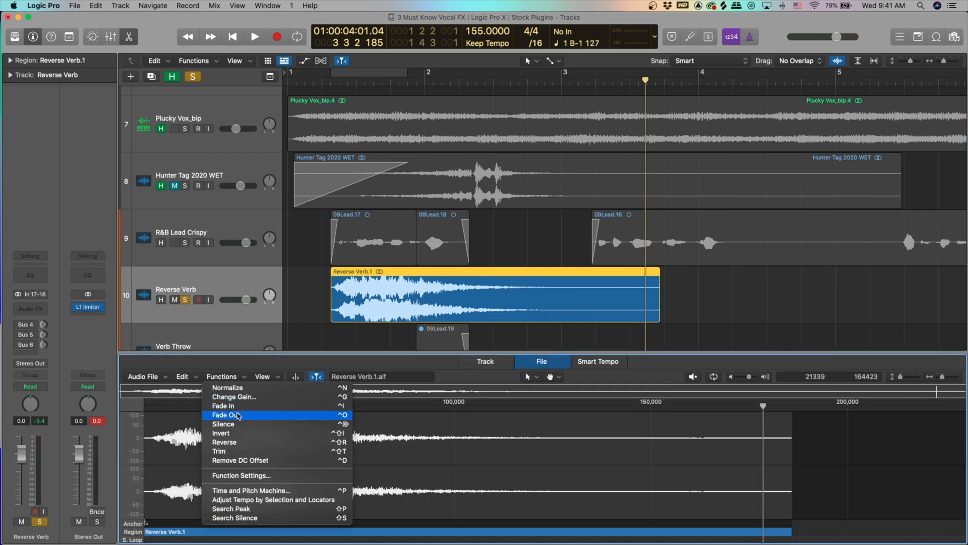
{"action": "left_click", "coordinate": [244, 443]}
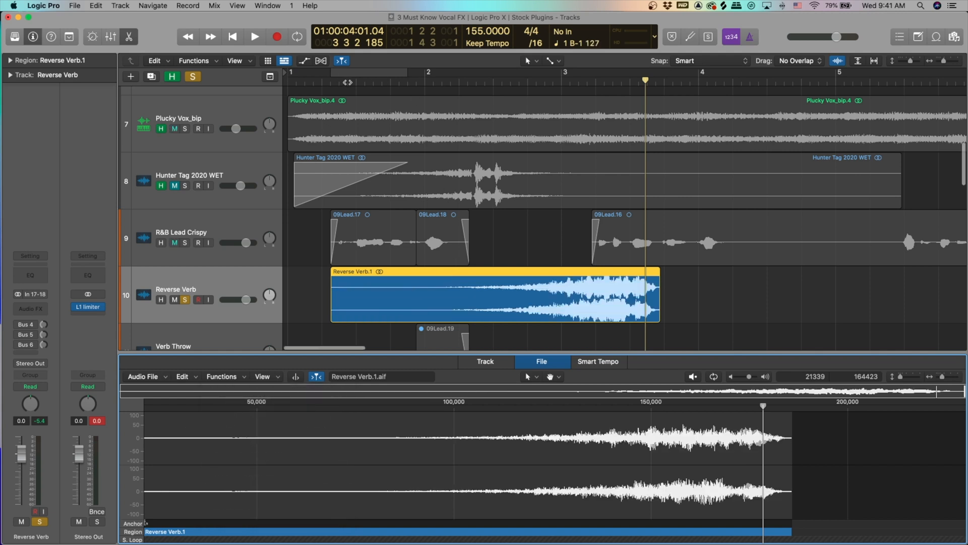
{"action": "double_click", "coordinate": [348, 82]}
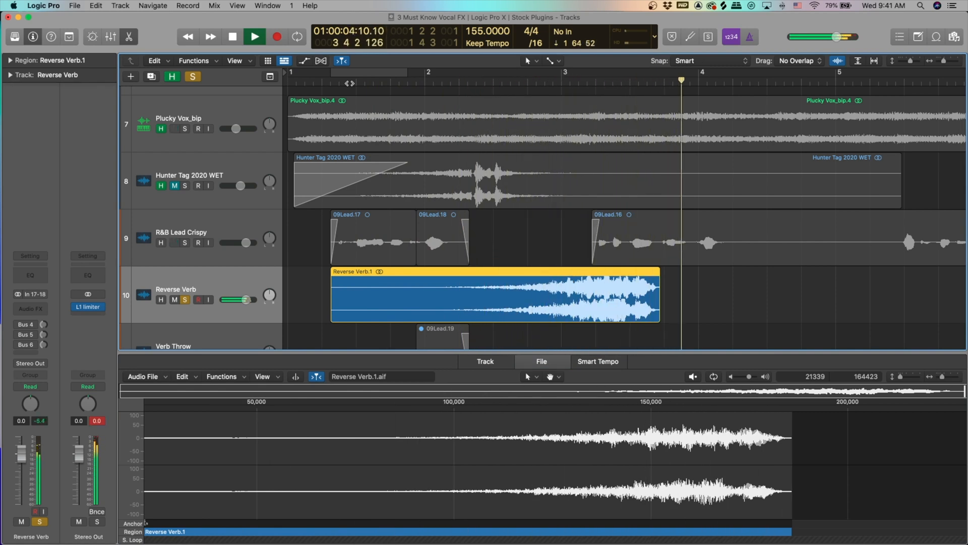
{"action": "key", "text": "space"}
Step: Trim the quiet lead-in of Reverse Verb.1, move the region to 1 1 1 1, and shorten its start to between beats 3 and 4
{"action": "scroll", "coordinate": [491, 263], "scroll_direction": "left", "scroll_amount": 2}
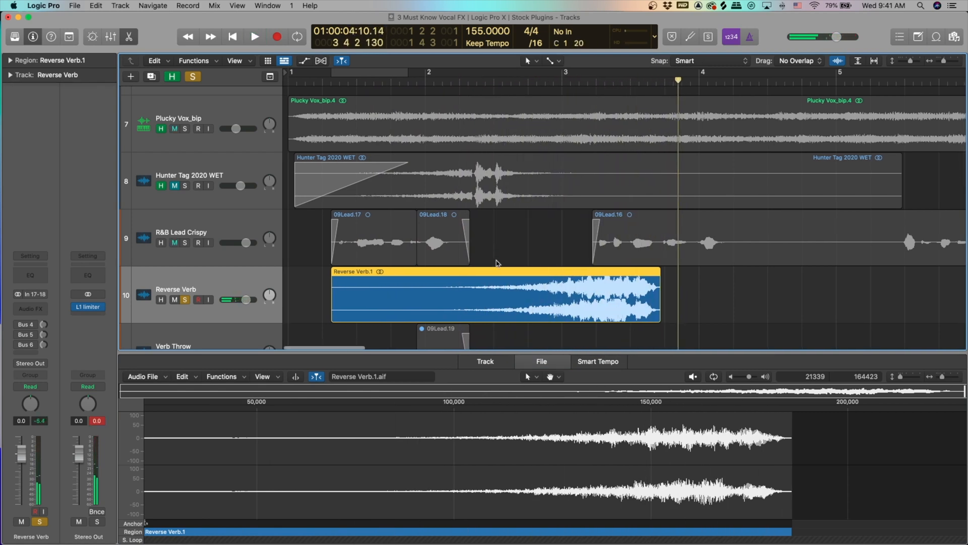
{"action": "left_click_drag", "start_coordinate": [333, 316], "coordinate": [432, 317]}
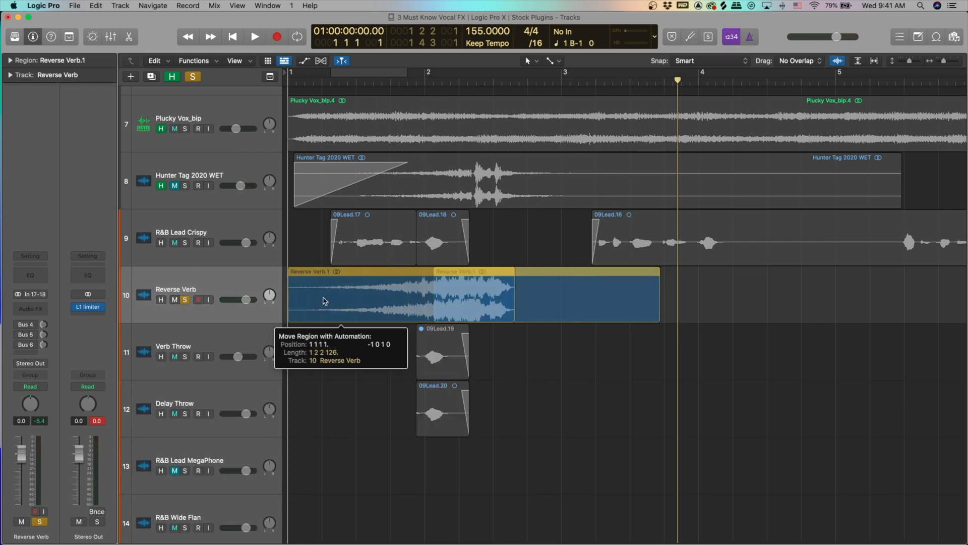
{"action": "left_click_drag", "start_coordinate": [325, 302], "coordinate": [373, 315]}
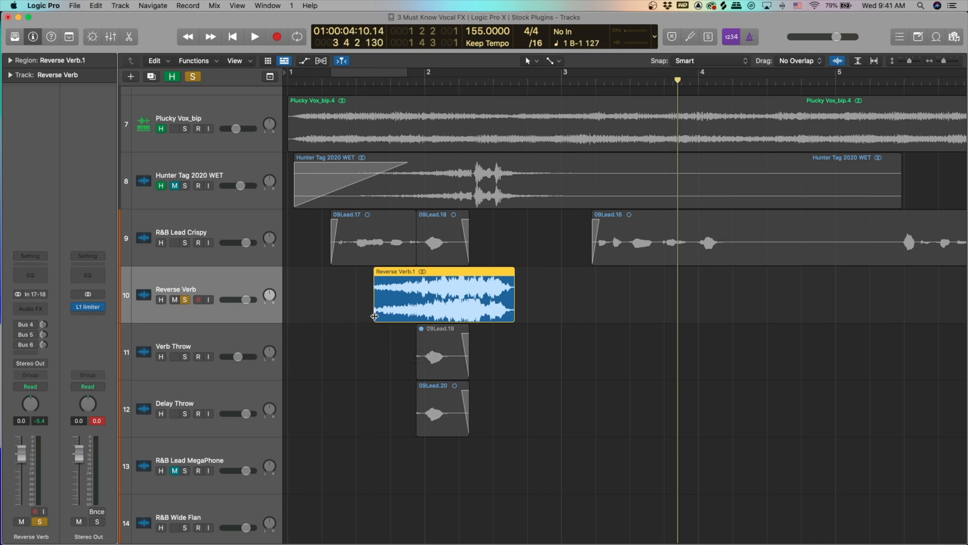
Step: Add a fade-in to the start of Reverse Verb.1 with the Fade Tool and move the region to the start of bar 1
{"action": "left_click", "coordinate": [556, 62]}
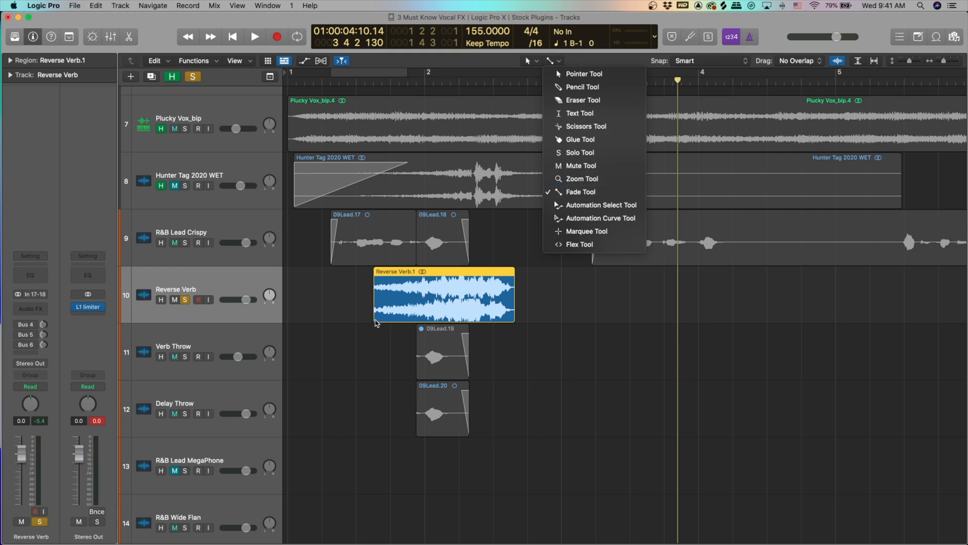
{"action": "left_click", "coordinate": [374, 322]}
{"action": "left_click_drag", "start_coordinate": [374, 318], "coordinate": [353, 291]}
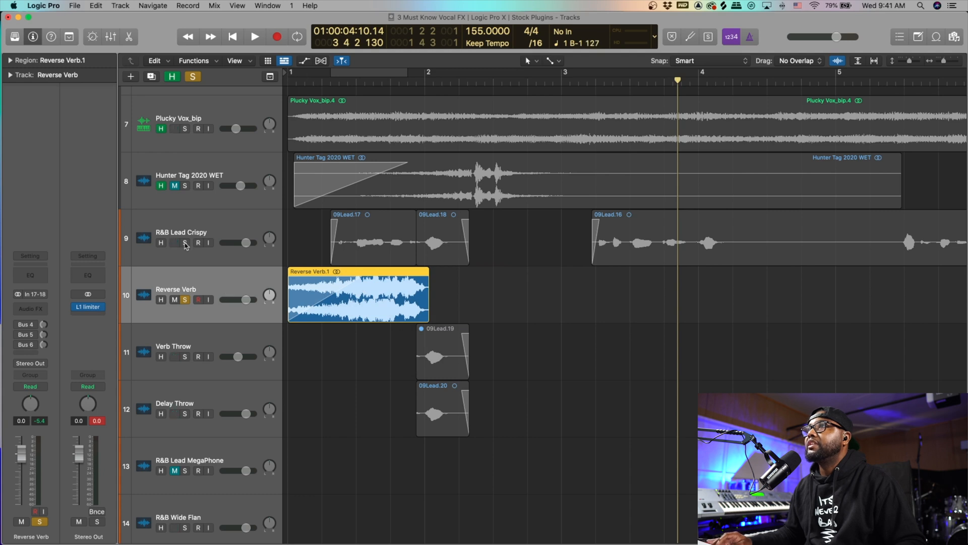
Step: Solo R&B Lead Crispy alongside the Reverse Verb track and play both from the beginning of the song
{"action": "left_click", "coordinate": [186, 243]}
{"action": "left_click", "coordinate": [232, 40]}
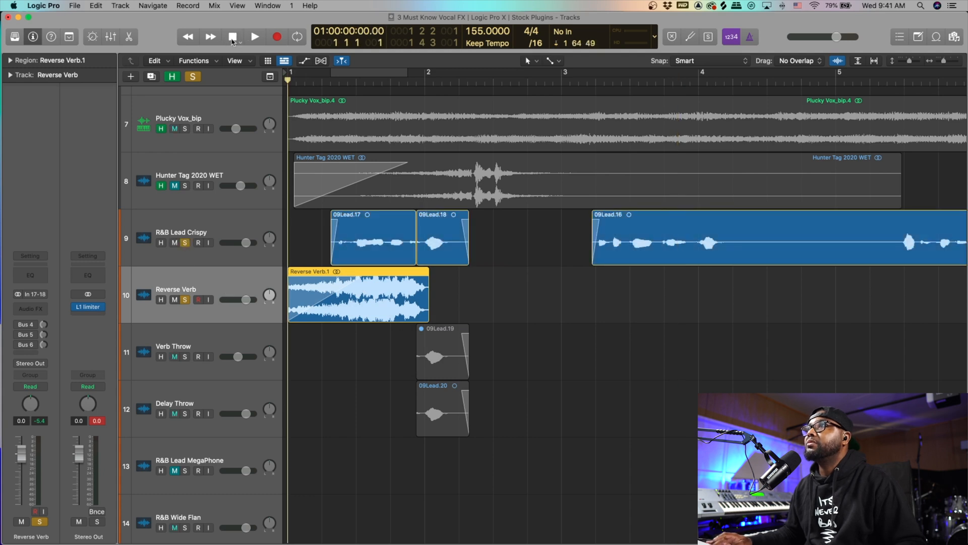
{"action": "key", "text": "space"}
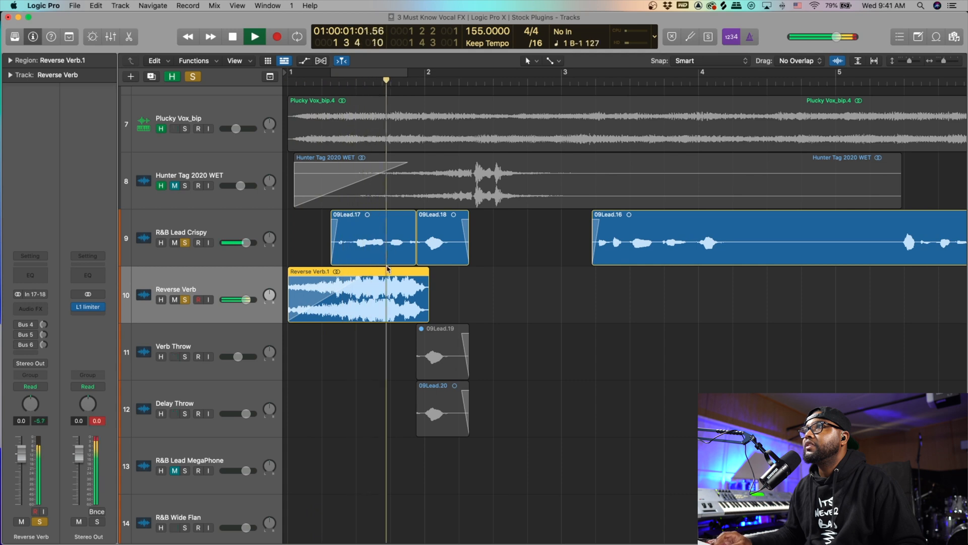
{"action": "key", "text": "space"}
Step: Lengthen the faded lead-in of Reverse Verb.1 from bar 1 and trim the region's end to just after beat 3 of bar 1
{"action": "left_click_drag", "start_coordinate": [323, 301], "coordinate": [291, 314]}
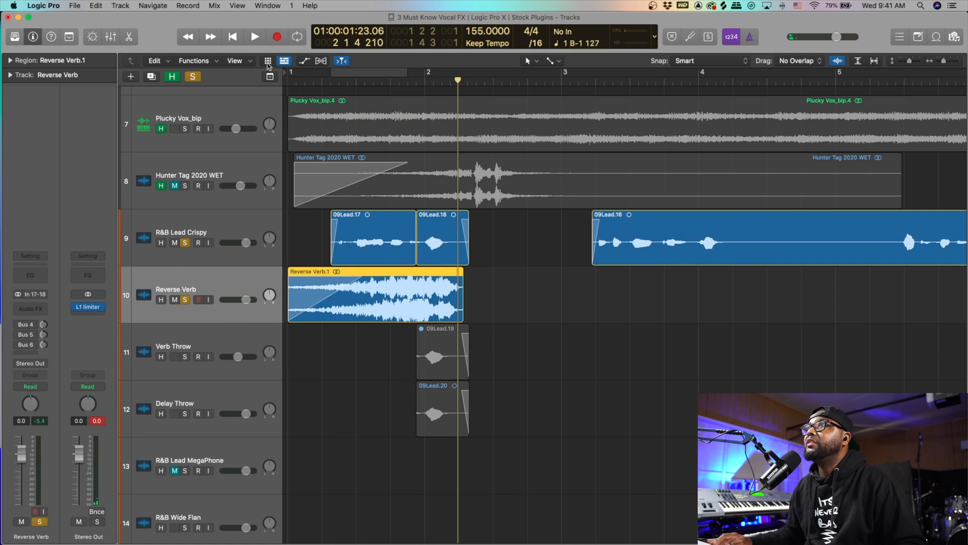
{"action": "left_click", "coordinate": [234, 38]}
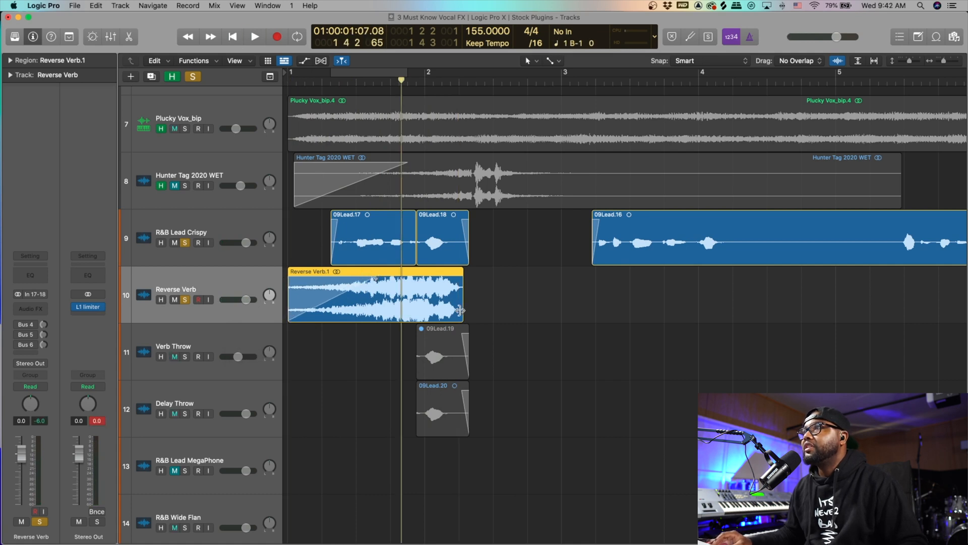
{"action": "left_click_drag", "start_coordinate": [462, 309], "coordinate": [367, 276]}
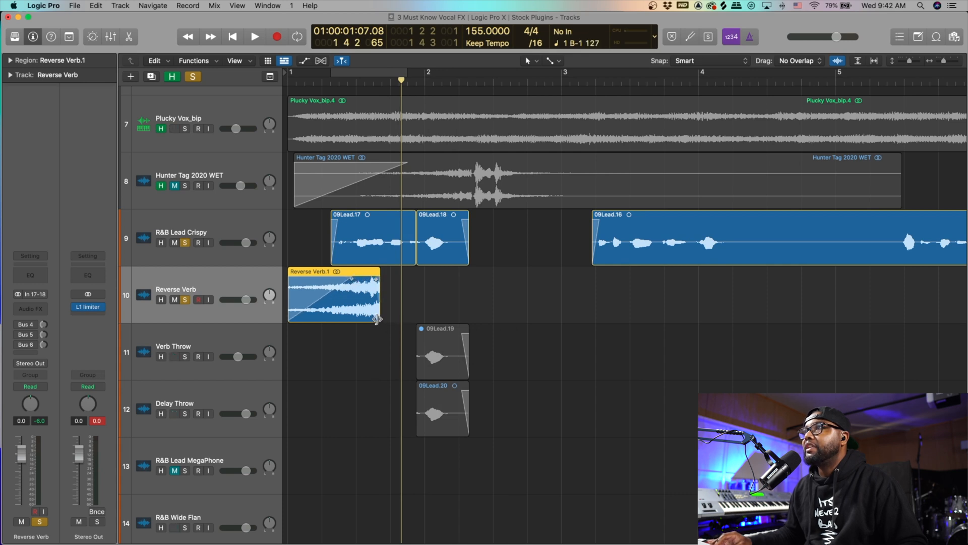
{"action": "left_click_drag", "start_coordinate": [379, 321], "coordinate": [361, 317]}
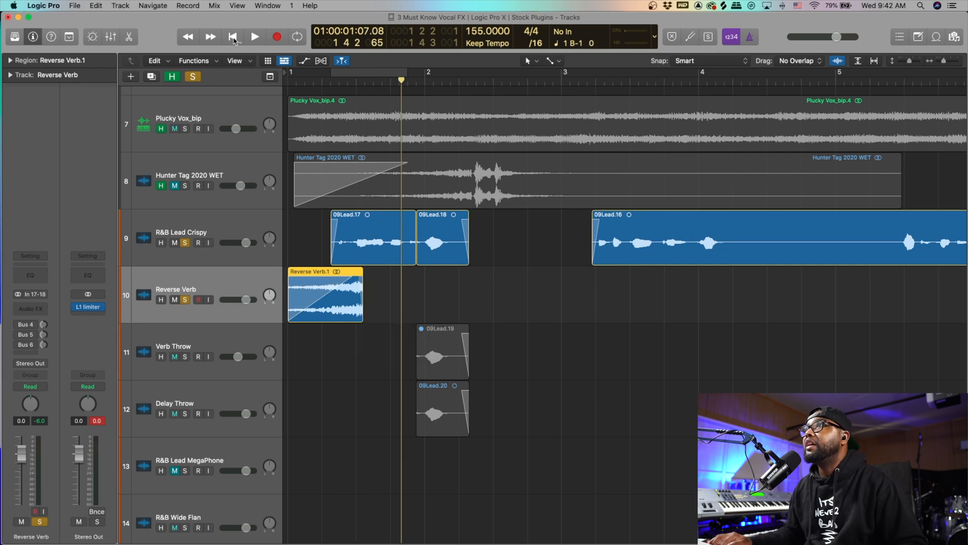
Step: Play the trimmed Reverse Verb.1 swell from the beginning together with the soloed lead vocal
{"action": "left_click", "coordinate": [233, 40]}
{"action": "key", "text": "space"}
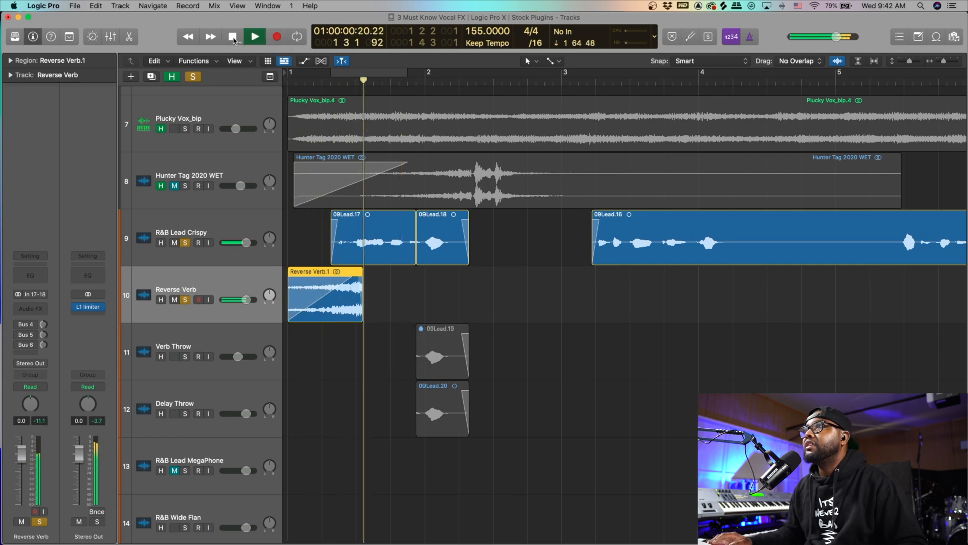
{"action": "key", "text": "space"}
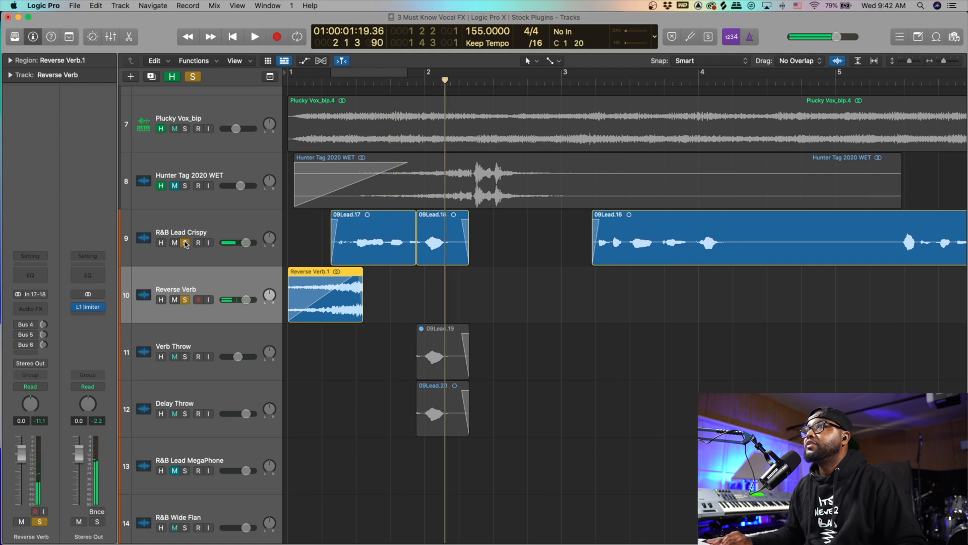
Step: Unsolo R&B Lead Crispy and Reverse Verb, and play the swell in the full mix from bar 1
{"action": "left_click", "coordinate": [185, 243]}
{"action": "left_click", "coordinate": [185, 300]}
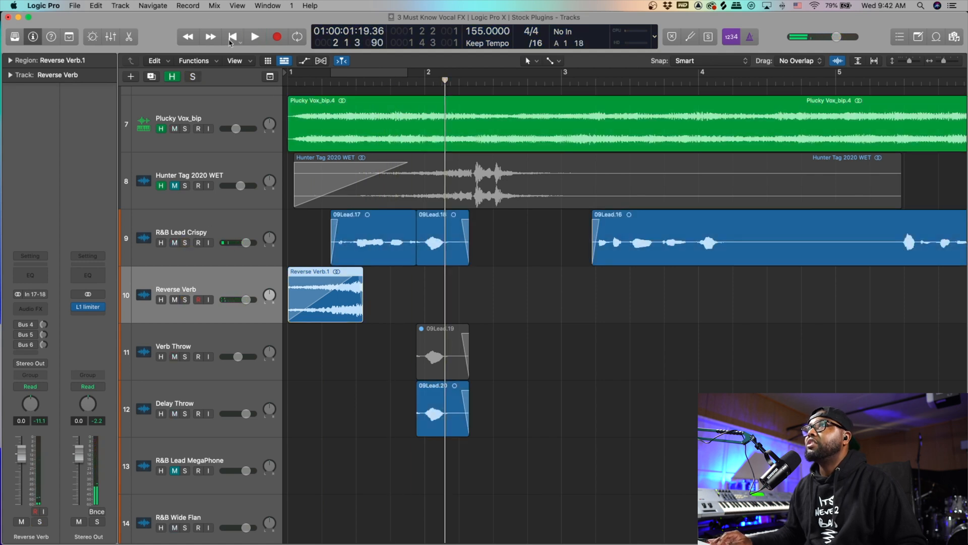
{"action": "left_click", "coordinate": [233, 38]}
{"action": "key", "text": "space"}
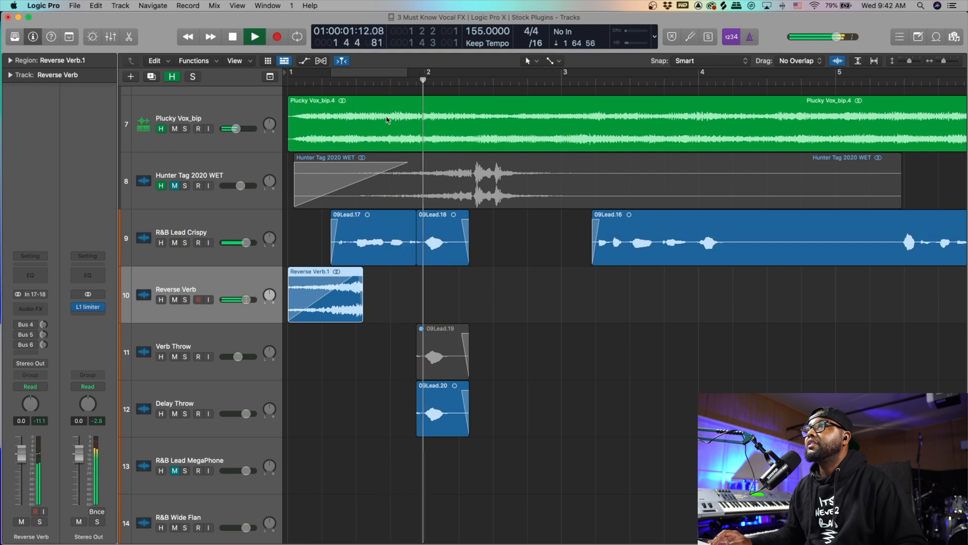
{"action": "key", "text": "space"}
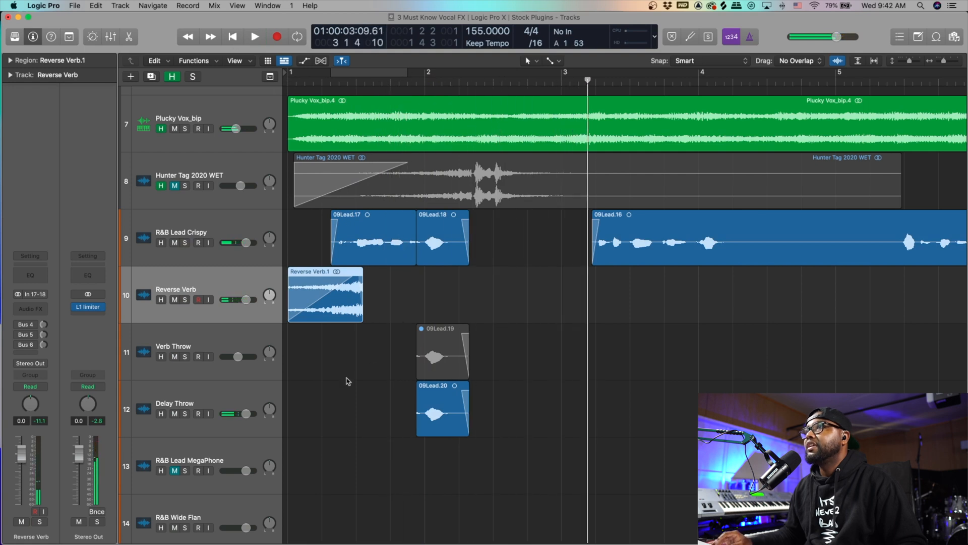
Step: Lower the Delay Throw track's volume to -8.8 dB and return to the beginning of the song
{"action": "left_click_drag", "start_coordinate": [246, 415], "coordinate": [235, 415]}
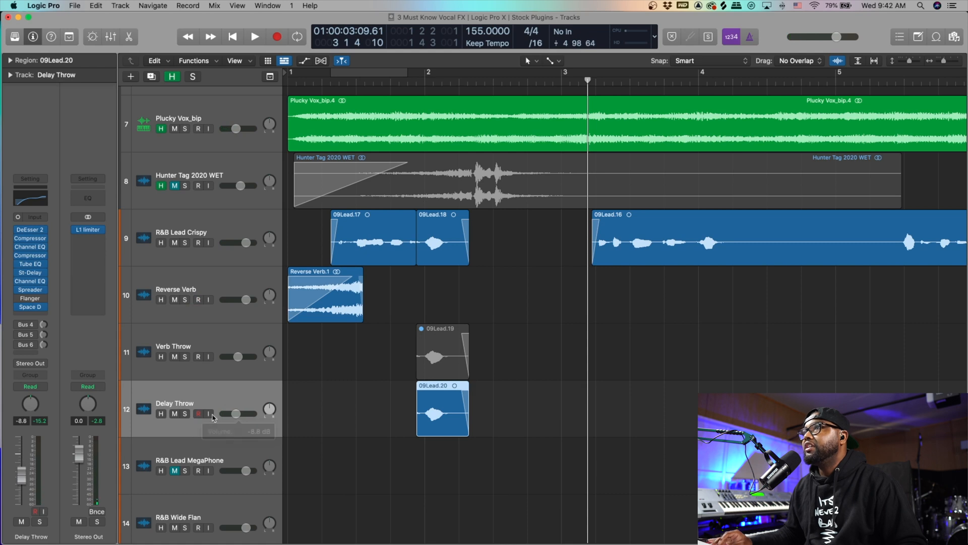
{"action": "left_click", "coordinate": [233, 37]}
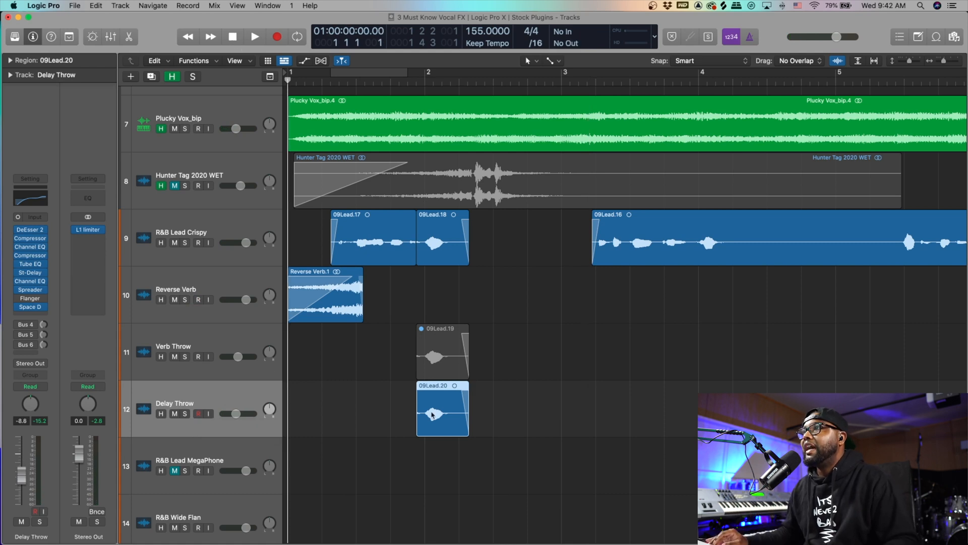
Step: Unmute the 09Lead.19 region on Verb Throw, mute 09Lead.20 on Delay Throw, and play the mix from bar 1
{"action": "left_click", "coordinate": [451, 363]}
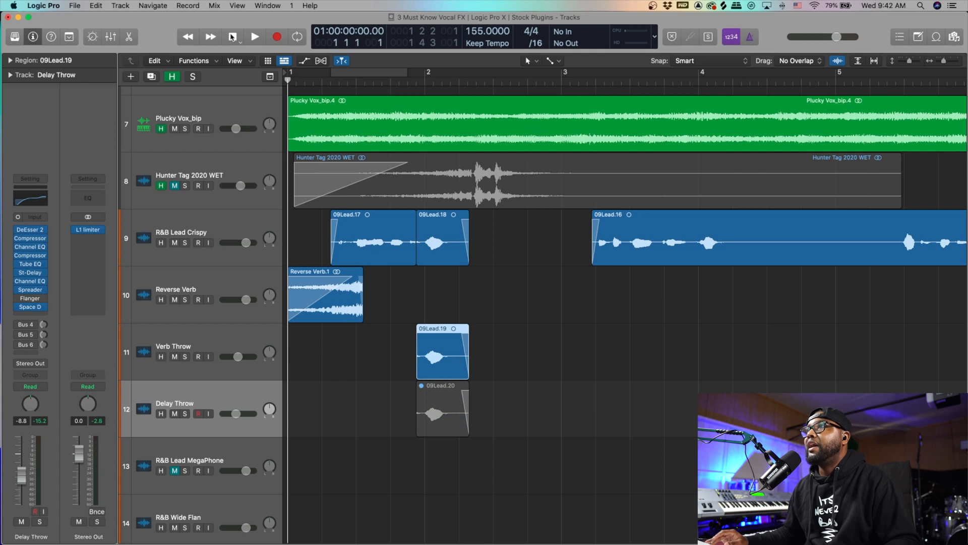
{"action": "key", "text": "space"}
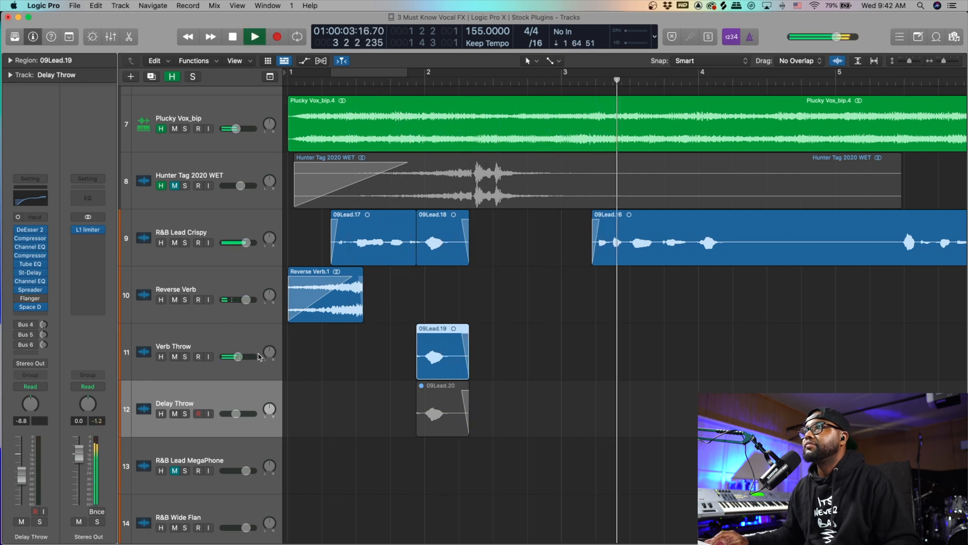
{"action": "key", "text": "space"}
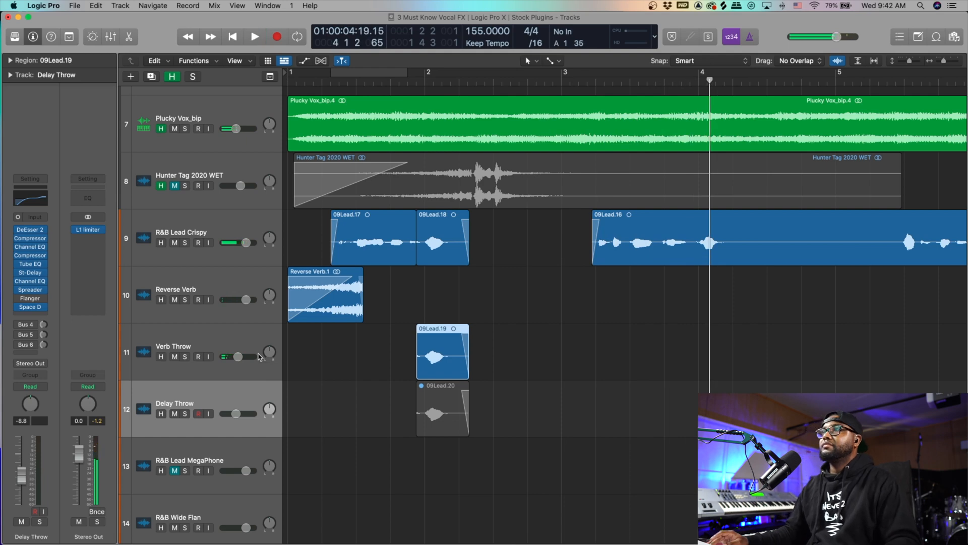